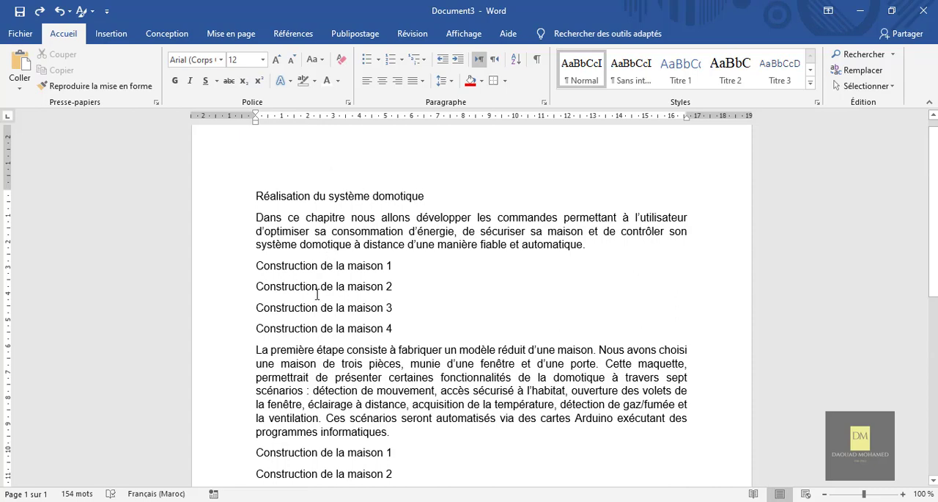
Turn the four "Construction de la maison" lines below the first paragraph into a bulleted list with the four-diamond bullet
scroll(405, 406, down, 2)
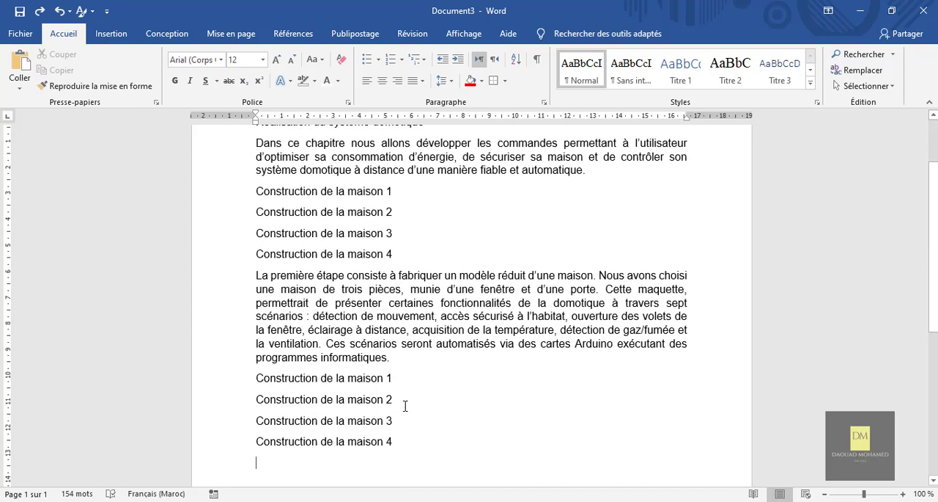
scroll(466, 384, up, 2)
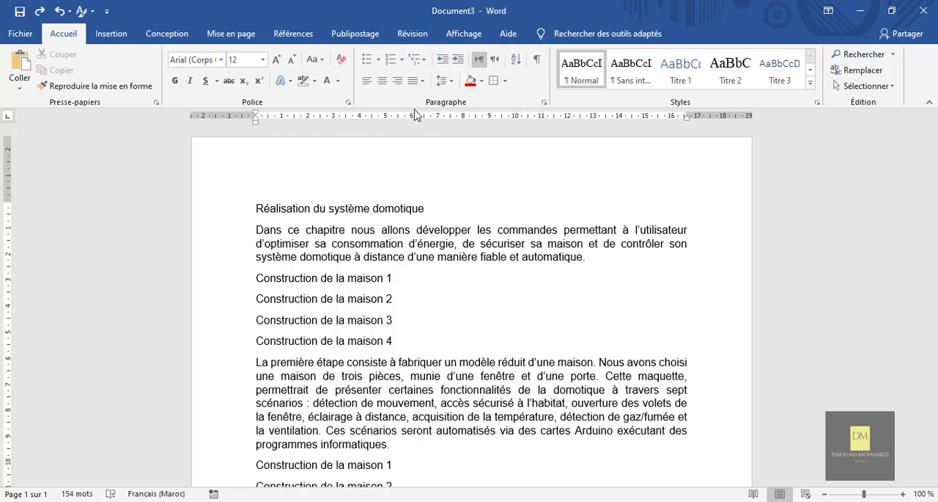
scroll(440, 203, down, 1)
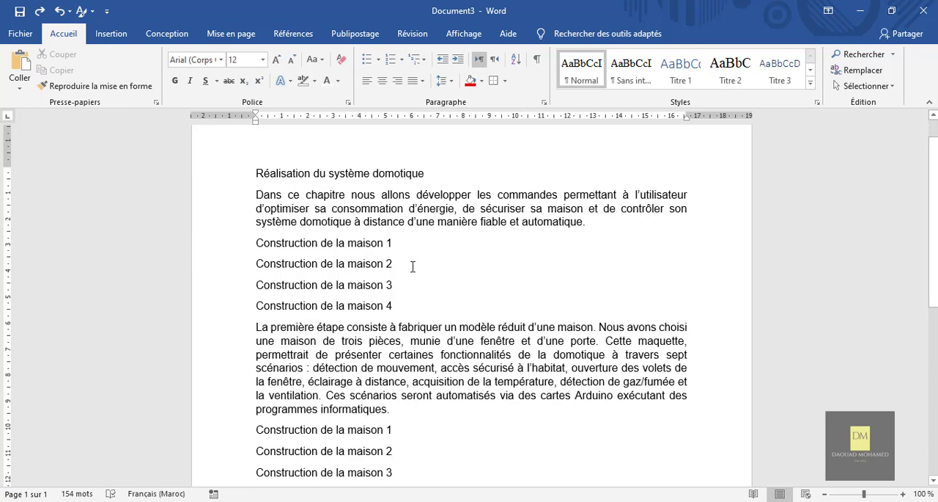
click(378, 62)
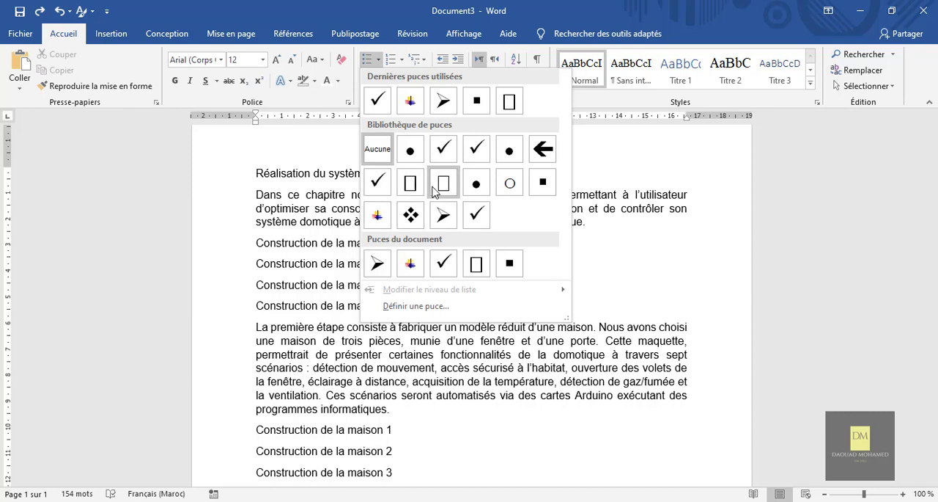
click(262, 266)
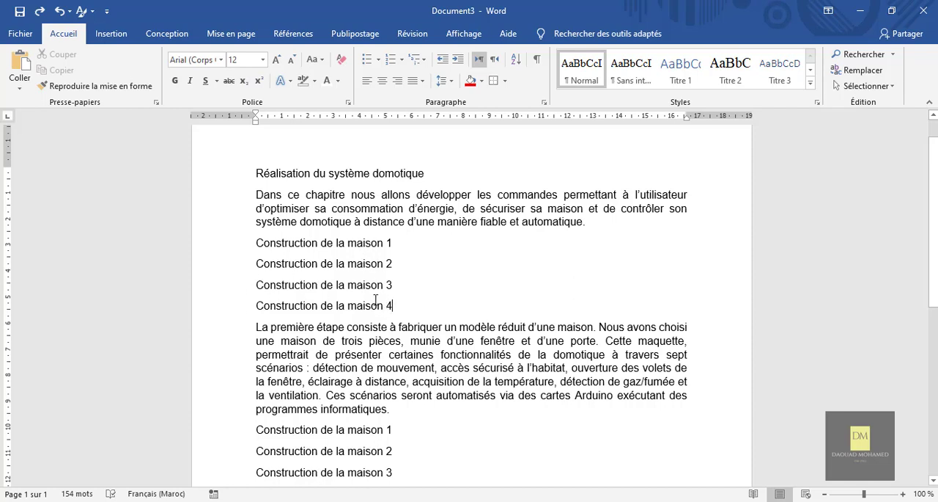
drag(398, 304, 251, 245)
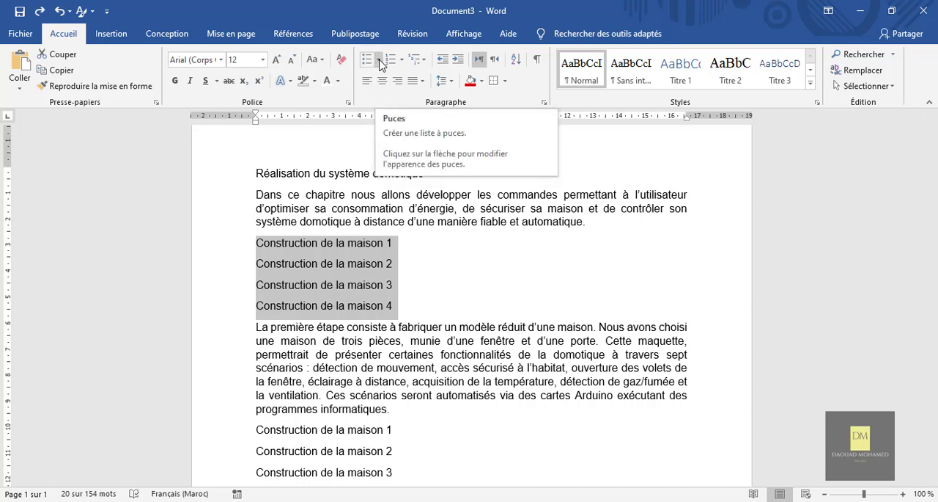
click(379, 60)
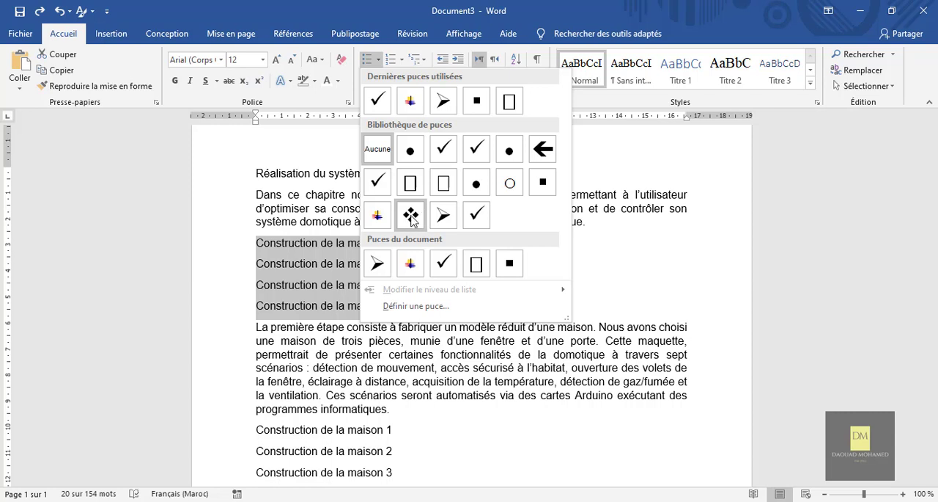
click(411, 217)
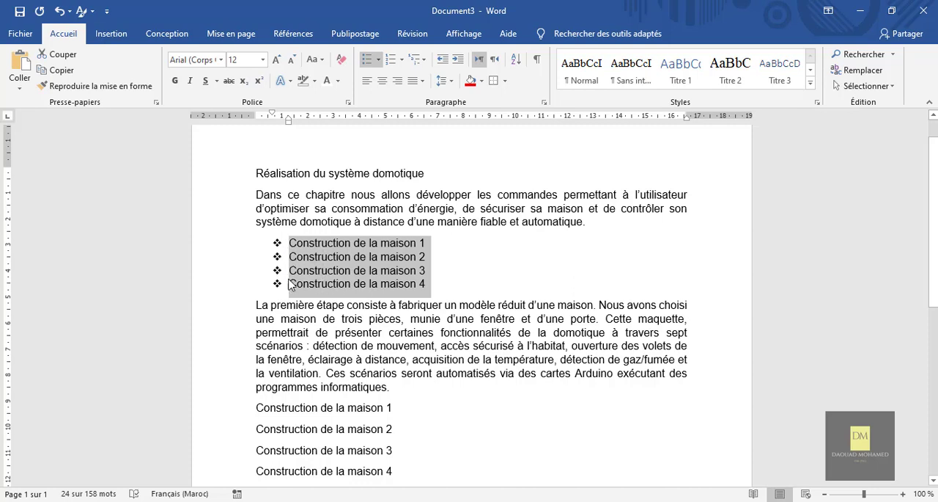
Shift the whole bulleted list horizontally so its bullets sit about 1 cm from the left margin
drag(279, 248, 324, 238)
click(277, 243)
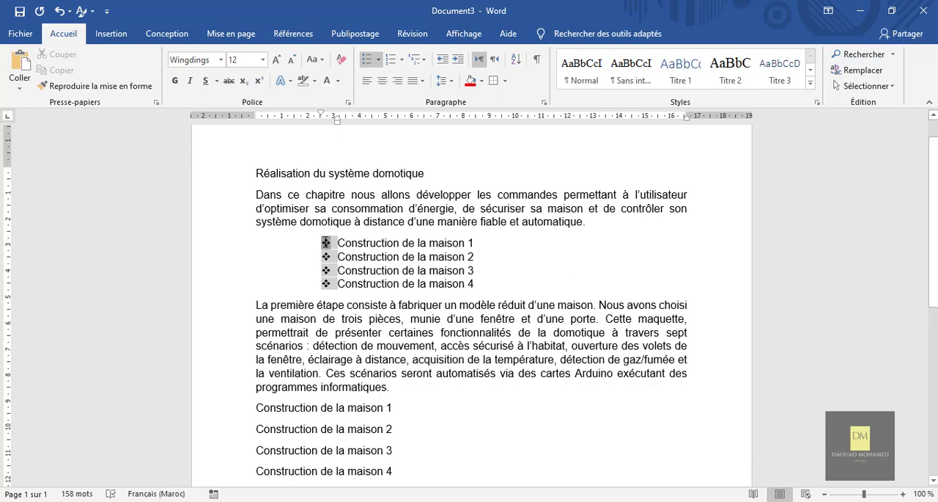
click(308, 254)
click(327, 242)
drag(325, 243, 286, 242)
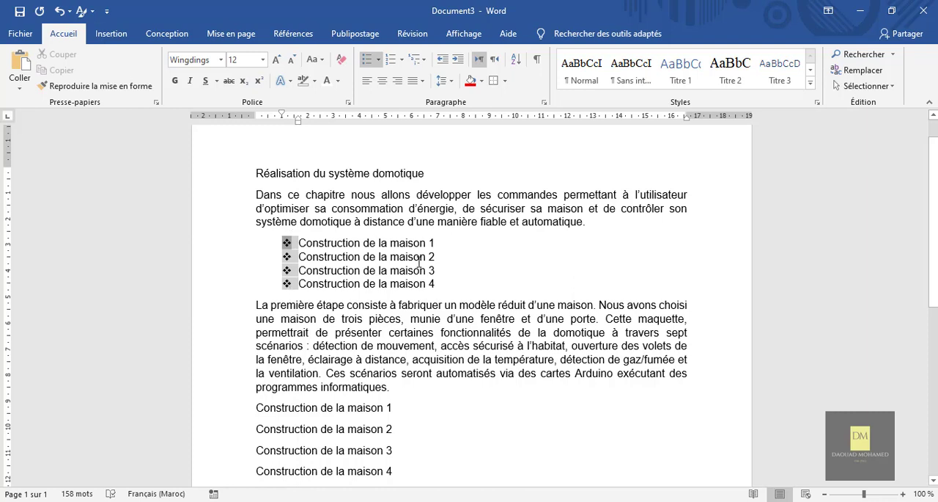
click(437, 283)
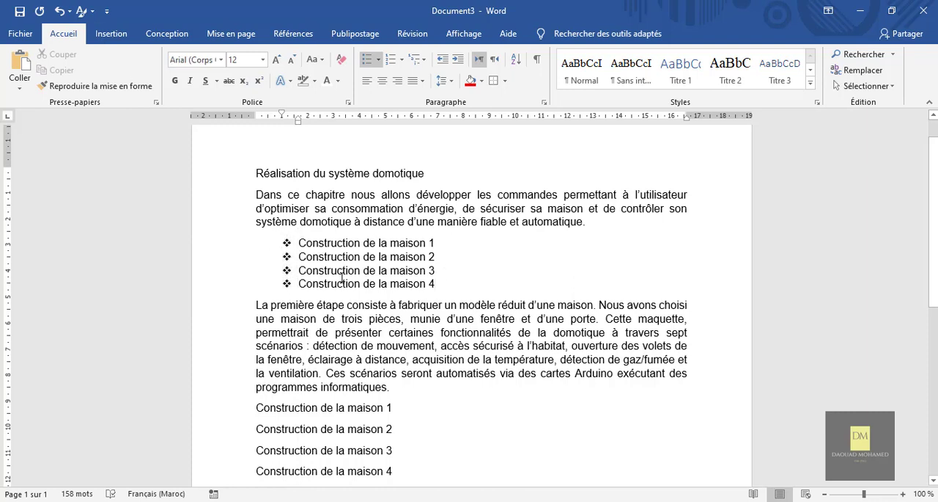
Try the multicoloured picture bullet on the first list's four items, and settle on the check-mark bullet
drag(277, 283, 274, 242)
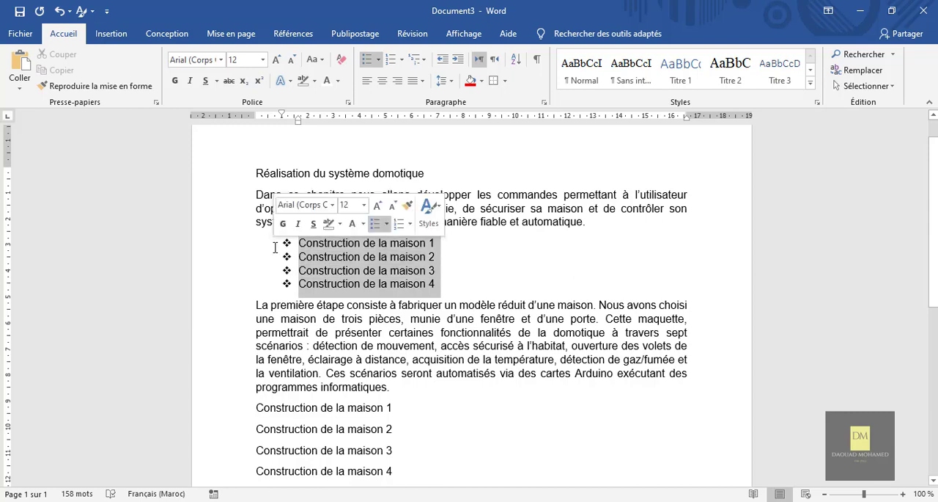
click(379, 60)
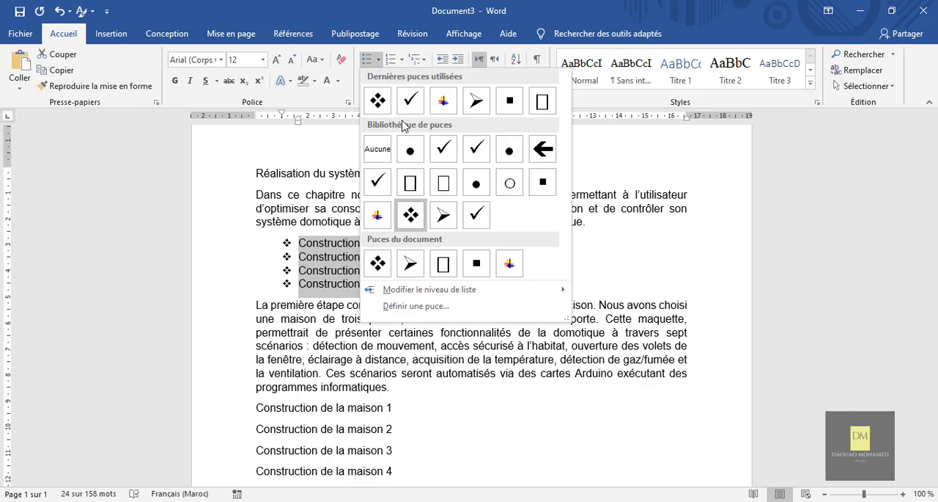
click(378, 214)
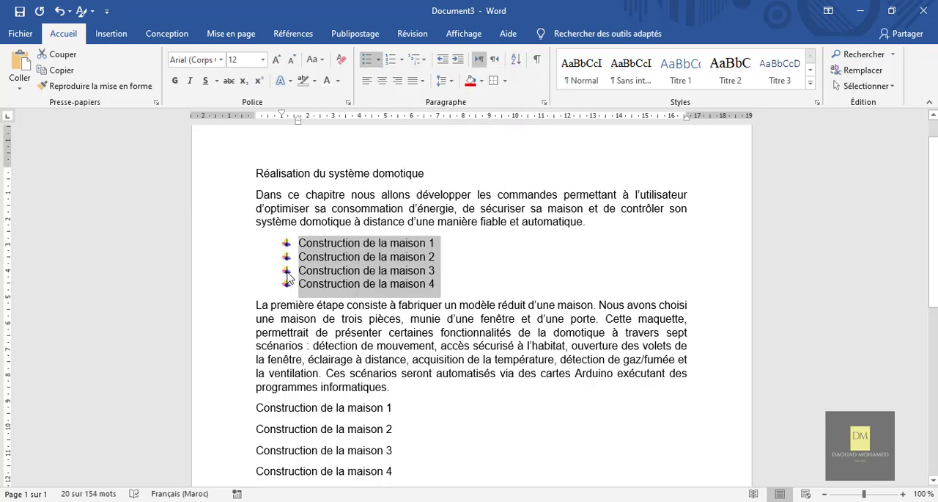
click(378, 60)
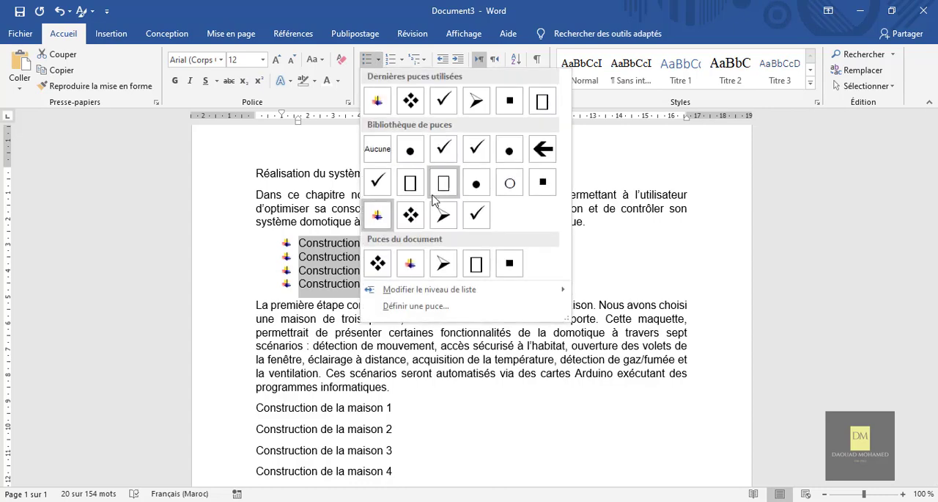
click(474, 218)
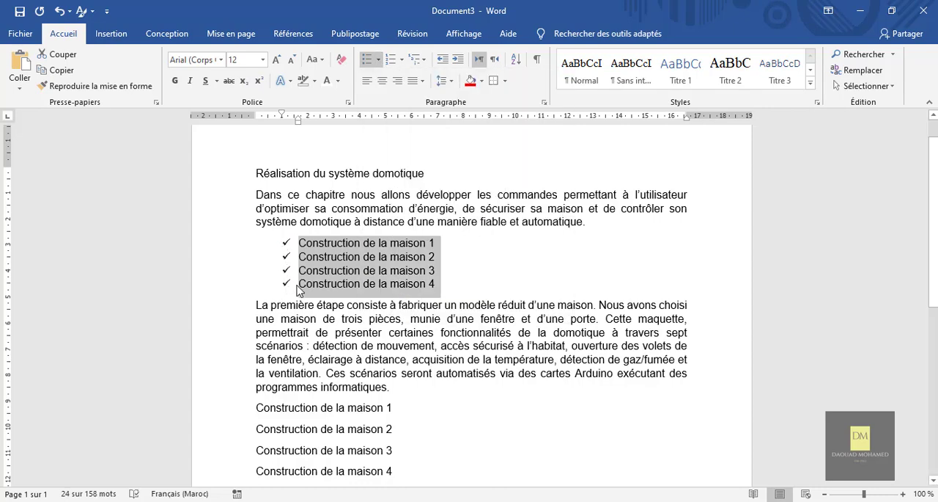
scroll(511, 286, down, 1)
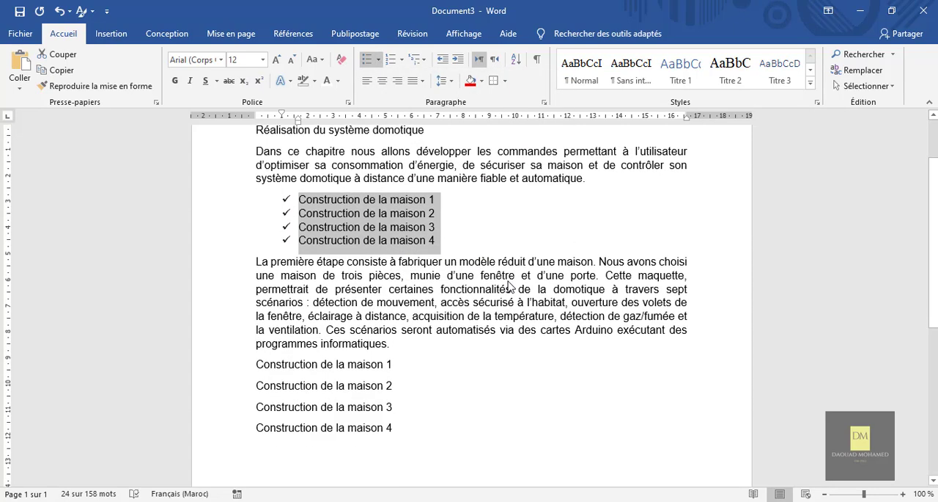
scroll(511, 286, down, 1)
scroll(511, 286, up, 1)
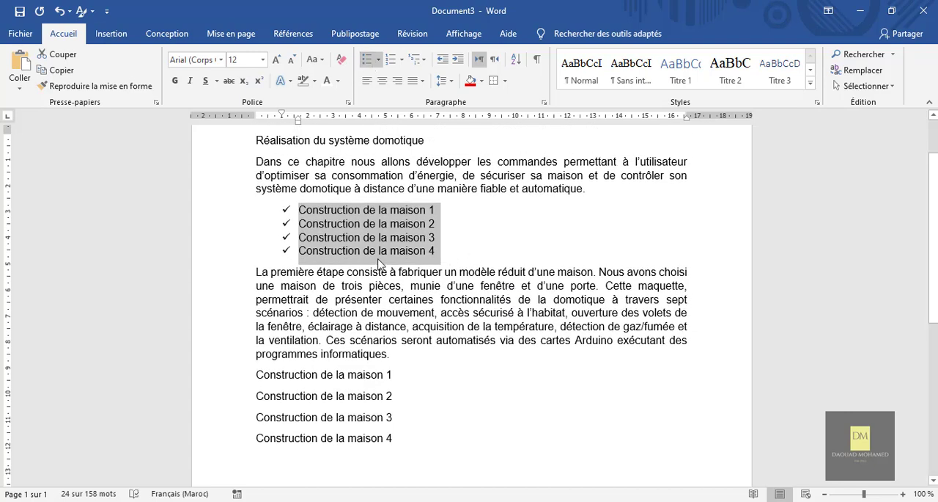
click(379, 64)
key(Escape)
Turn the four "Construction de la maison" lines below the second paragraph into a numbered list in the 1. 2. 3. format
scroll(472, 251, up, 1)
scroll(473, 251, down, 2)
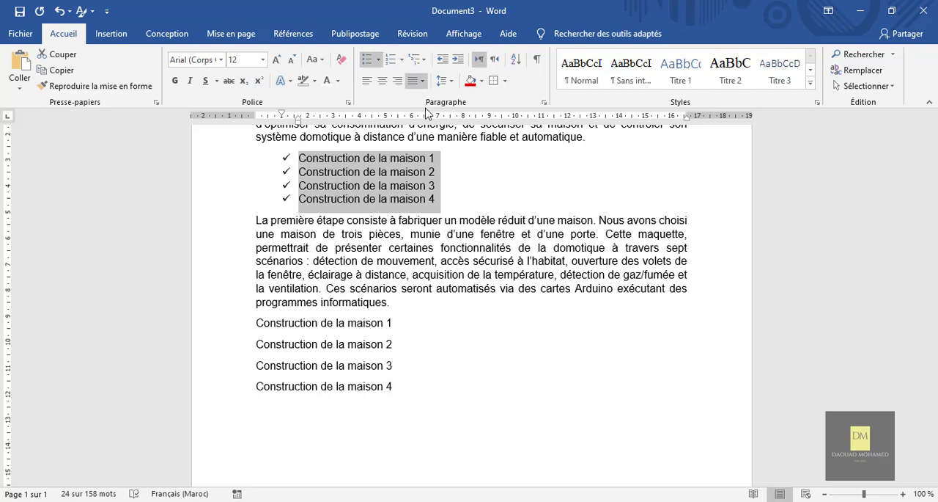
scroll(360, 348, down, 1)
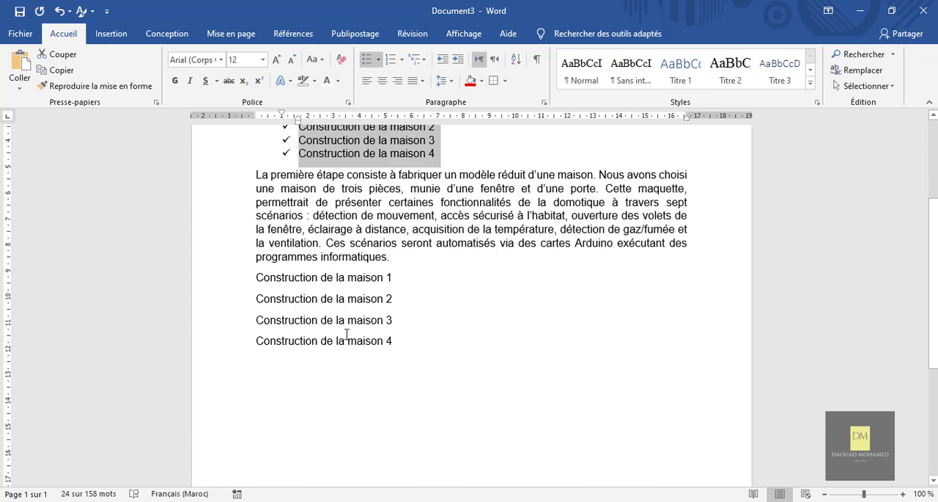
drag(347, 334, 255, 278)
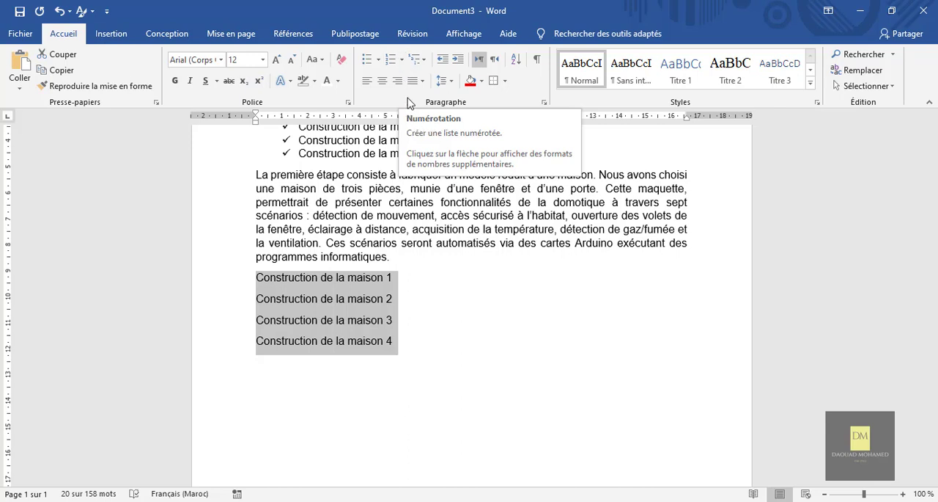
click(402, 61)
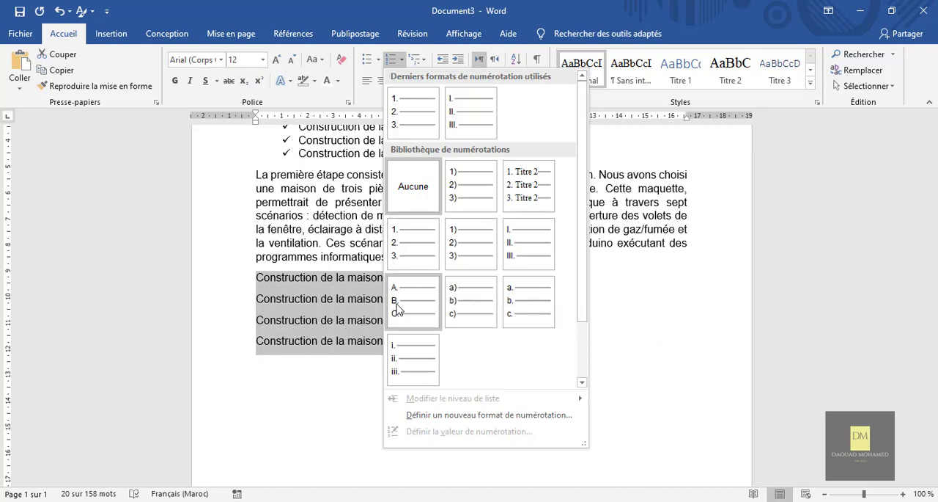
click(411, 256)
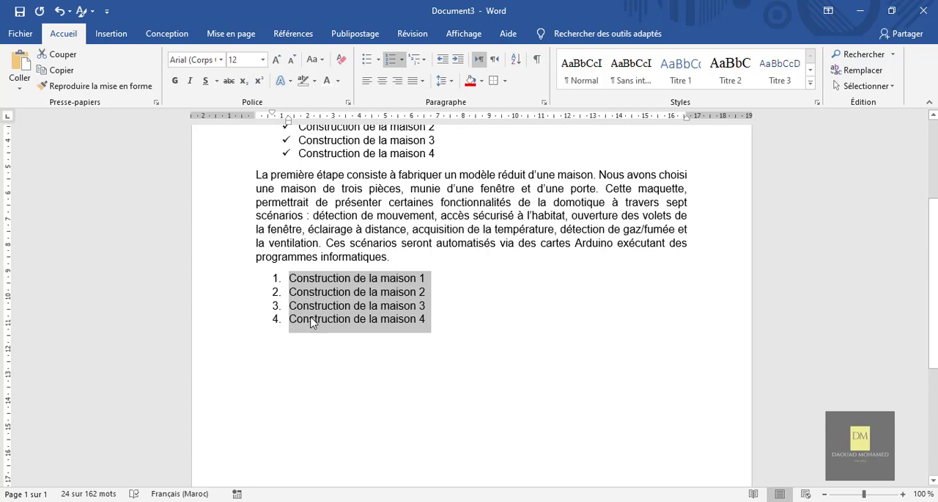
Shift the whole numbered list horizontally so its numbers sit about 3.3 cm from the left margin
click(276, 278)
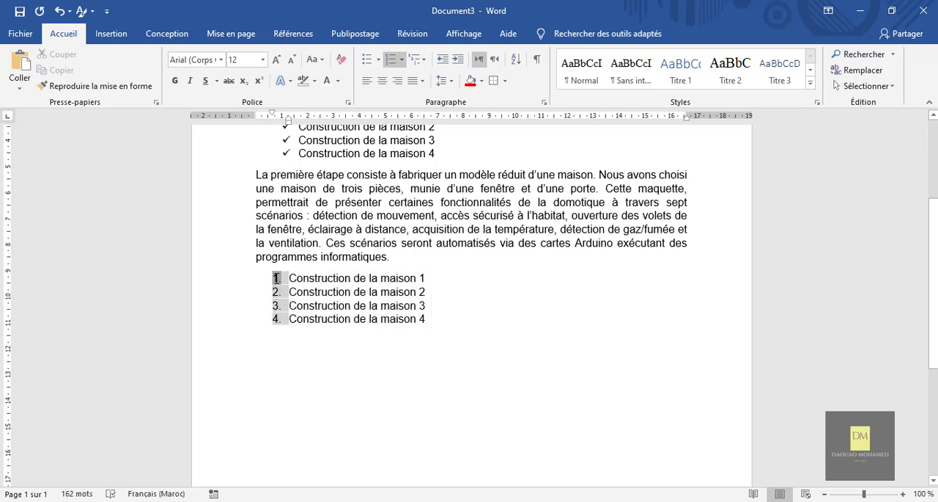
drag(277, 278, 341, 277)
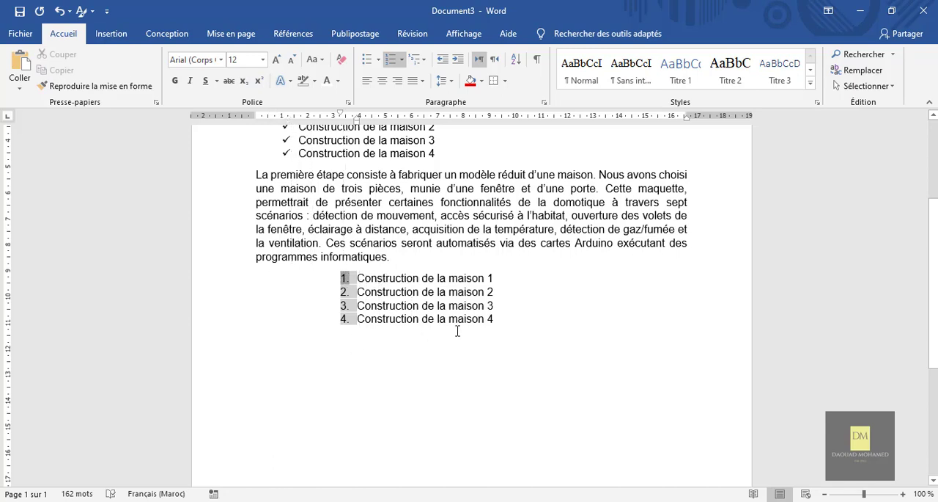
click(511, 308)
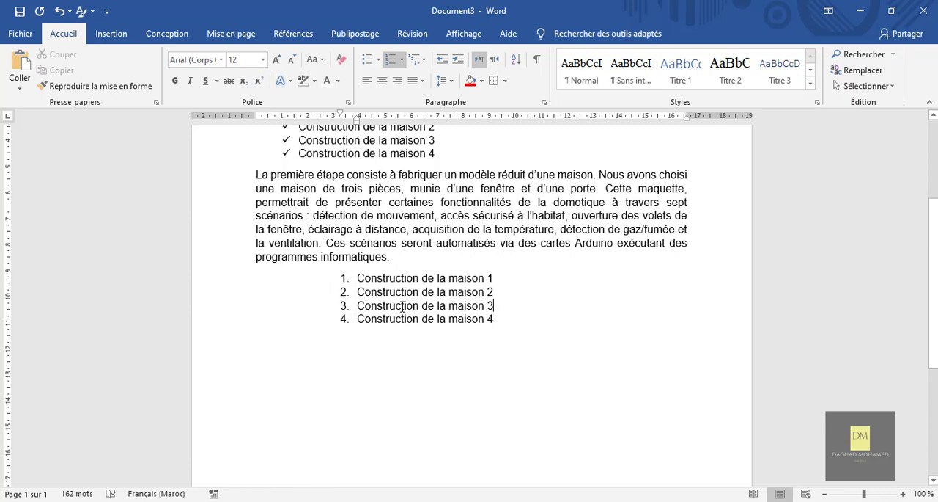
Restart the numbering at 1 from the "Construction de la maison 3" item of the numbered list
click(343, 305)
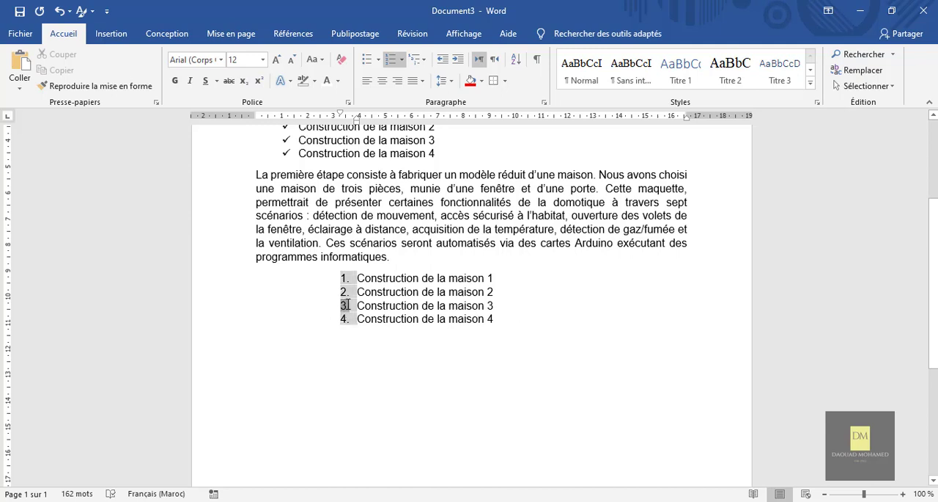
click(376, 306)
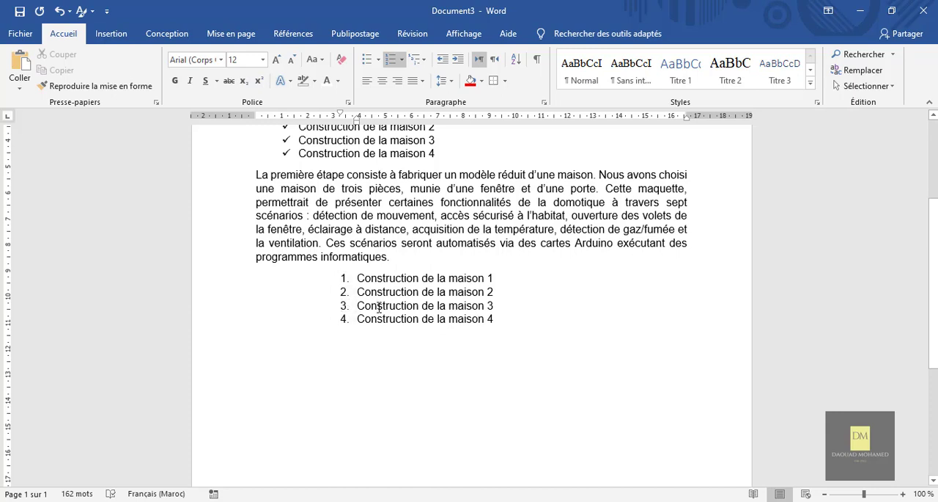
right_click(379, 307)
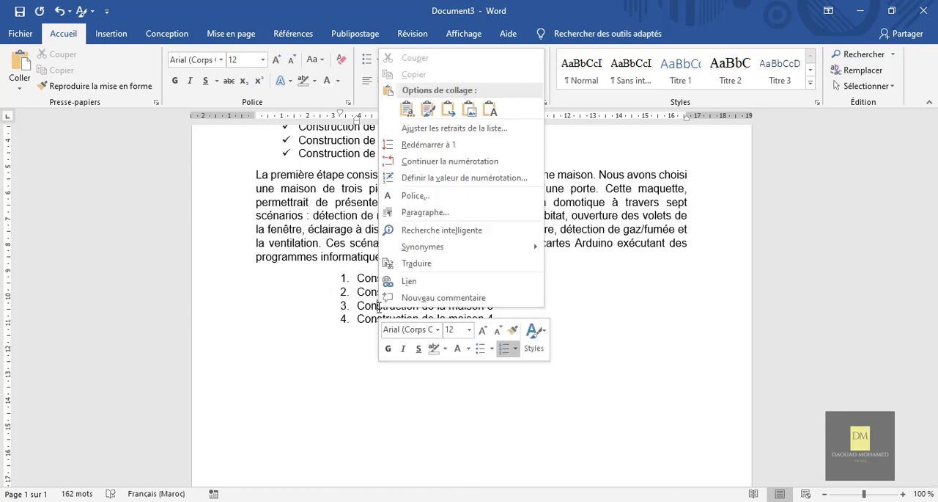
click(432, 149)
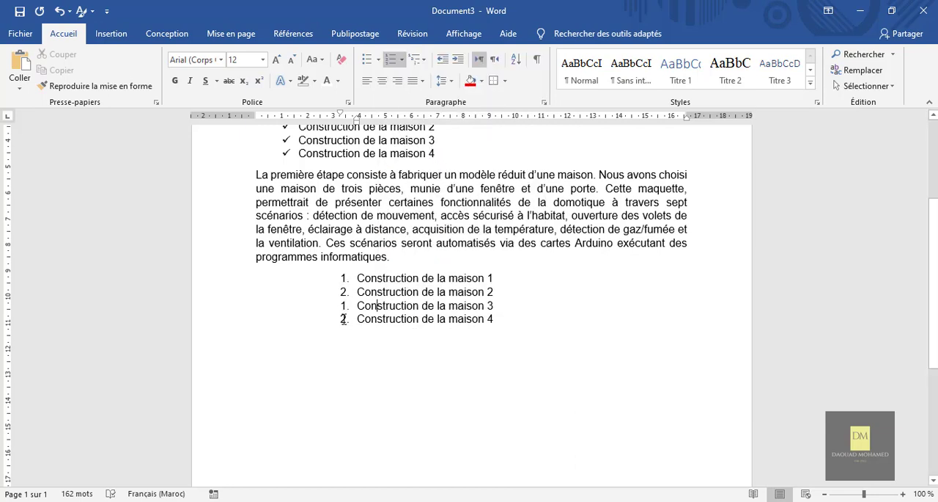
Make the "Construction de la maison 3" item continue the numbering of the items above it
click(344, 305)
right_click(344, 305)
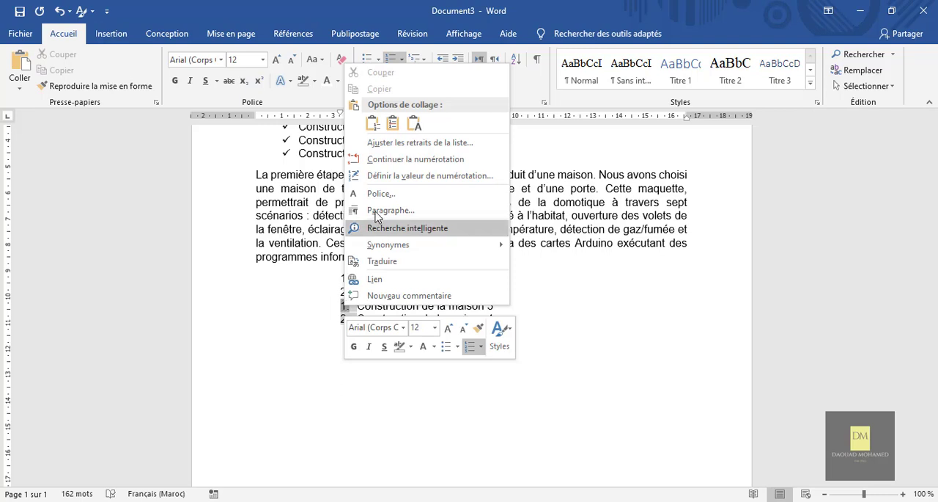
click(400, 159)
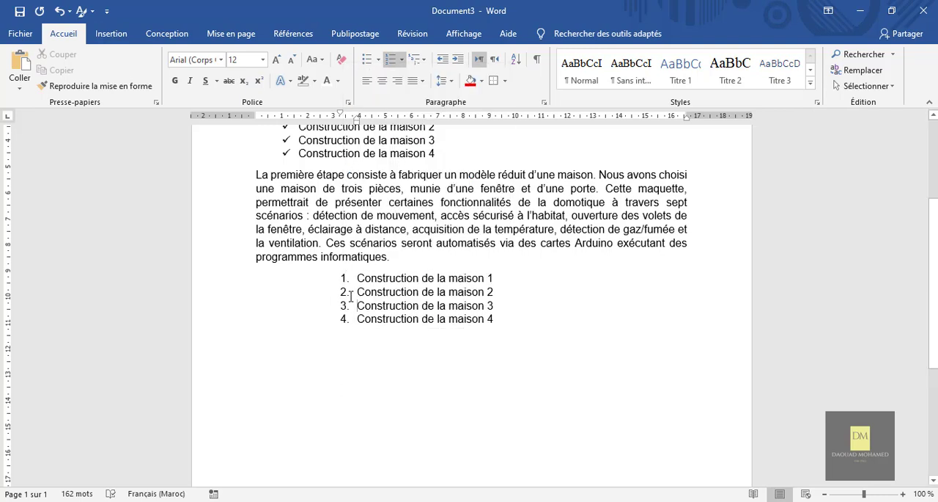
Move the numbered items "Construction de la maison 1" and "Construction de la maison 2" to a new line directly below the check-marked list
scroll(524, 291, up, 1)
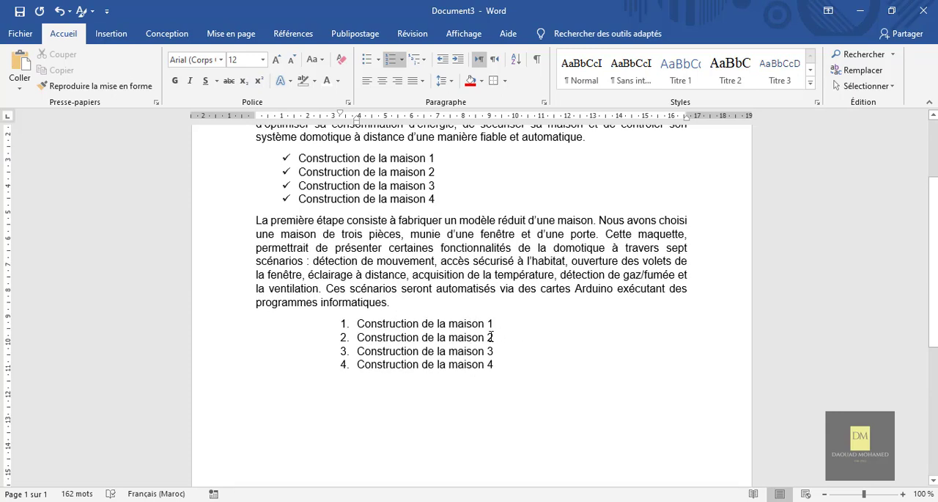
drag(492, 336, 358, 327)
key(ctrl+c)
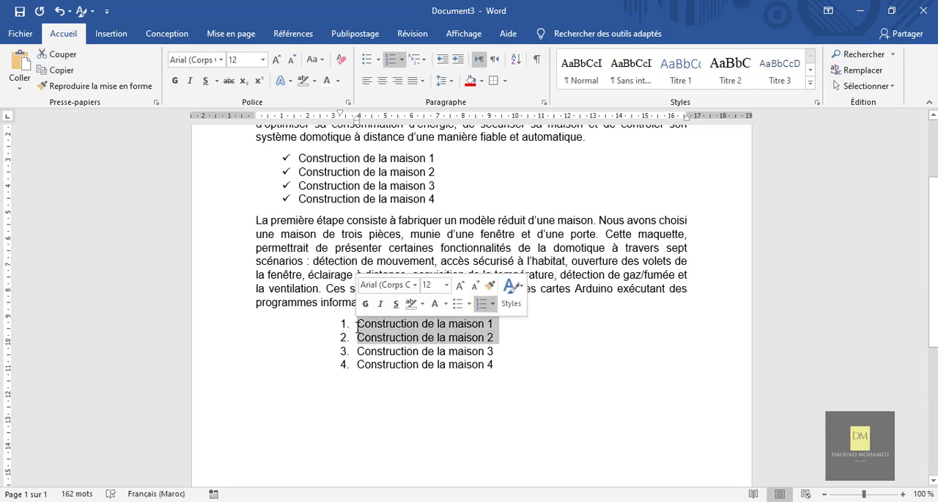
key(Delete)
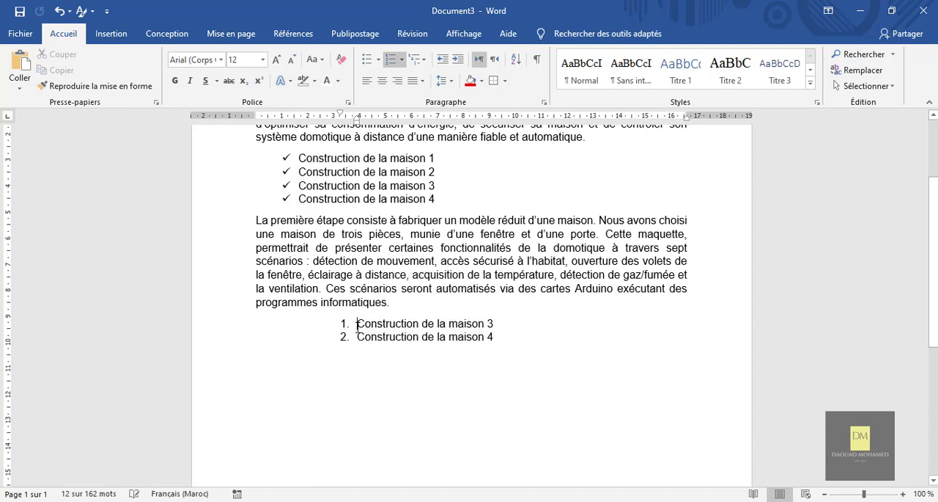
click(454, 200)
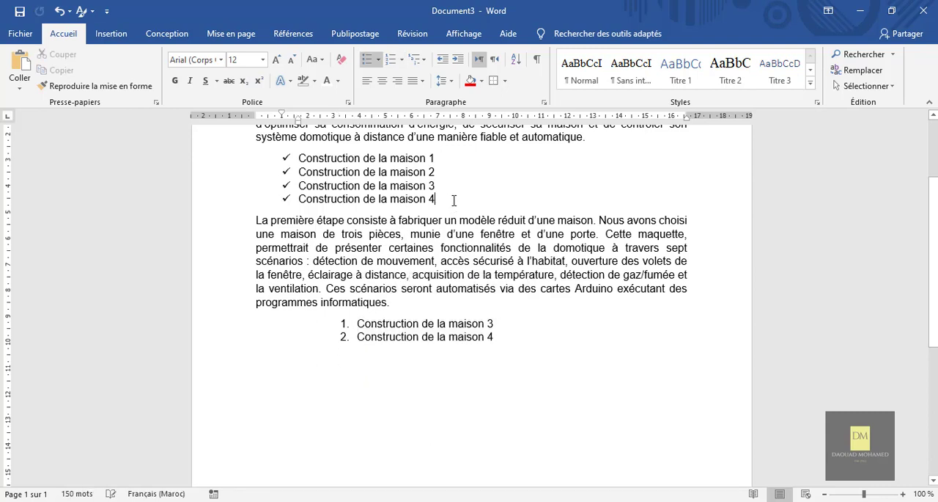
key(Return)
key(BackSpace)
key(Return)
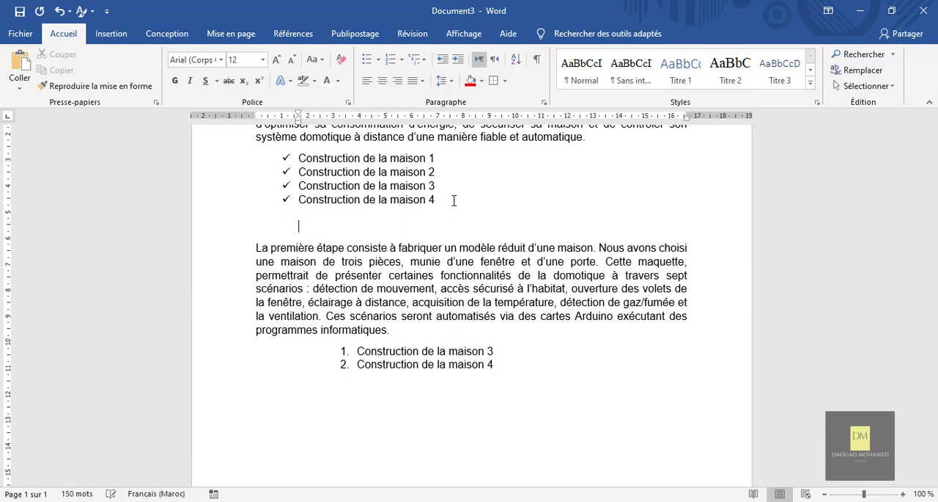
key(ctrl+v)
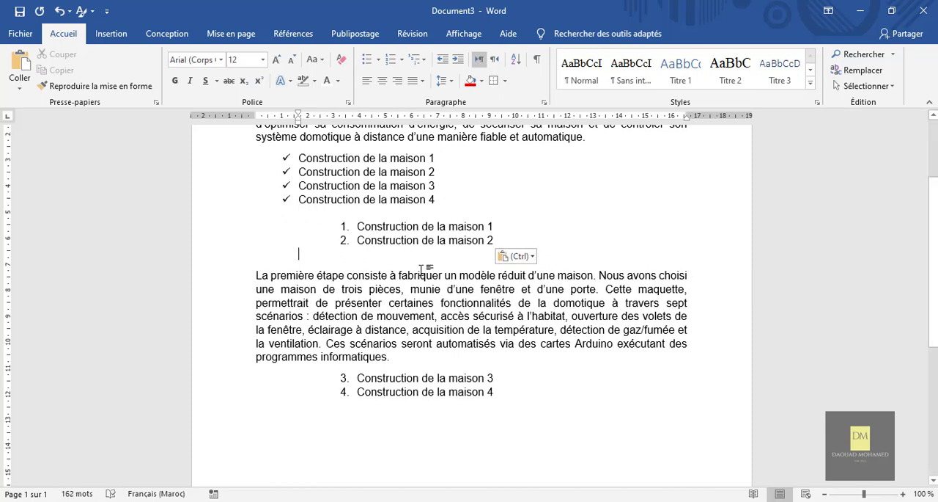
Change the numbering of the moved "Construction de la maison 1" and "2" items to the I. II. III. format
drag(498, 241, 357, 226)
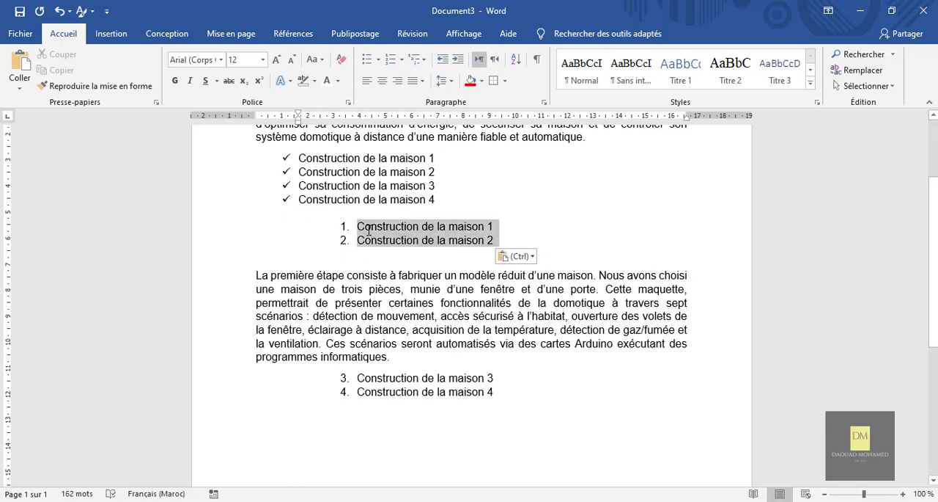
click(403, 61)
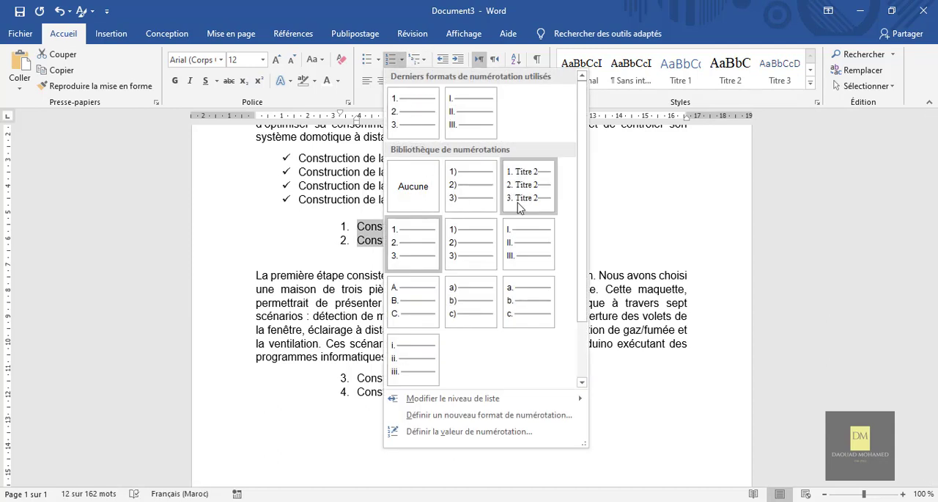
click(514, 247)
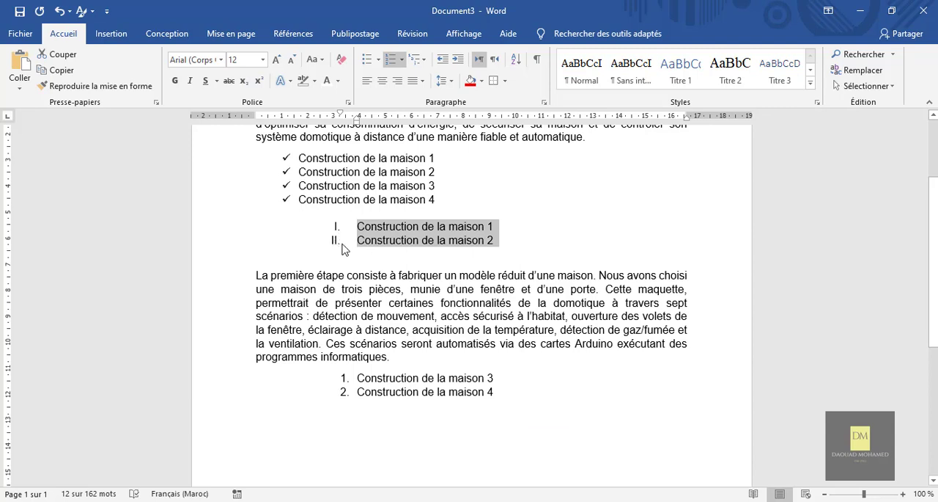
Apply the I. II. III. numbering format to "Construction de la maison 3" and "Construction de la maison 4" below the second paragraph
scroll(536, 385, down, 1)
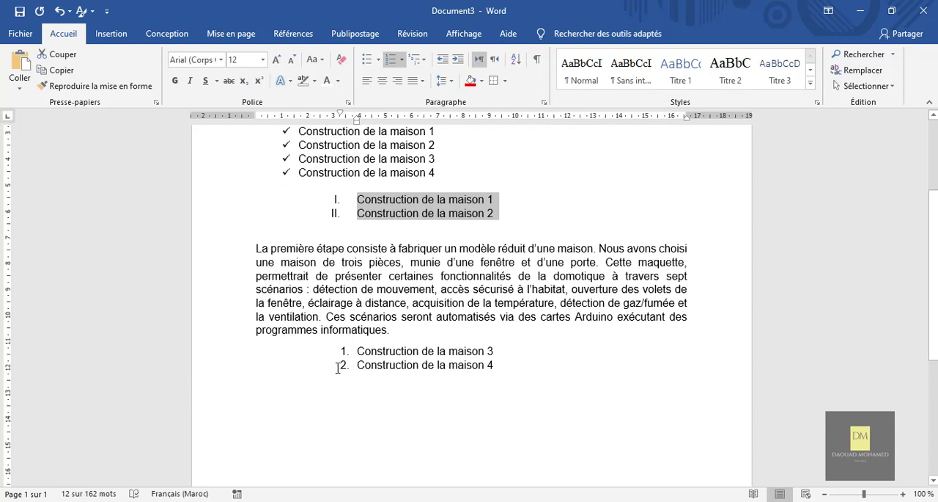
click(504, 366)
drag(374, 363, 346, 350)
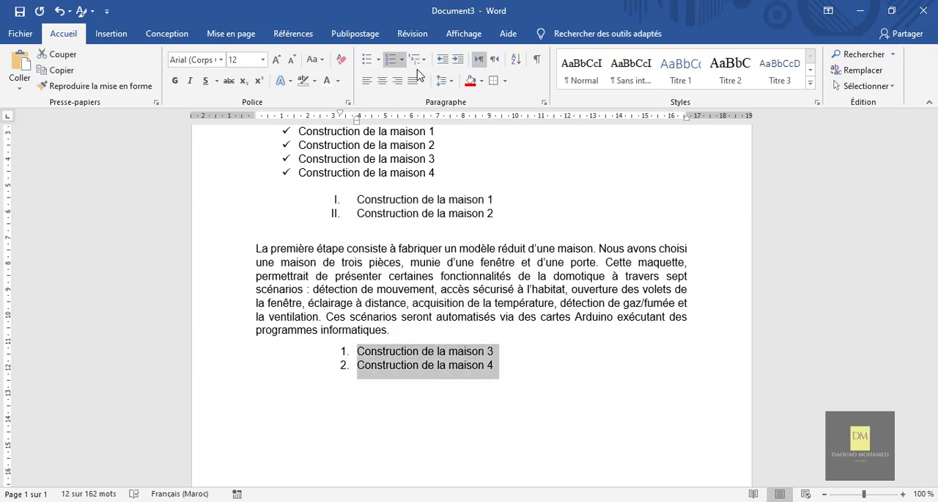
click(401, 60)
click(421, 121)
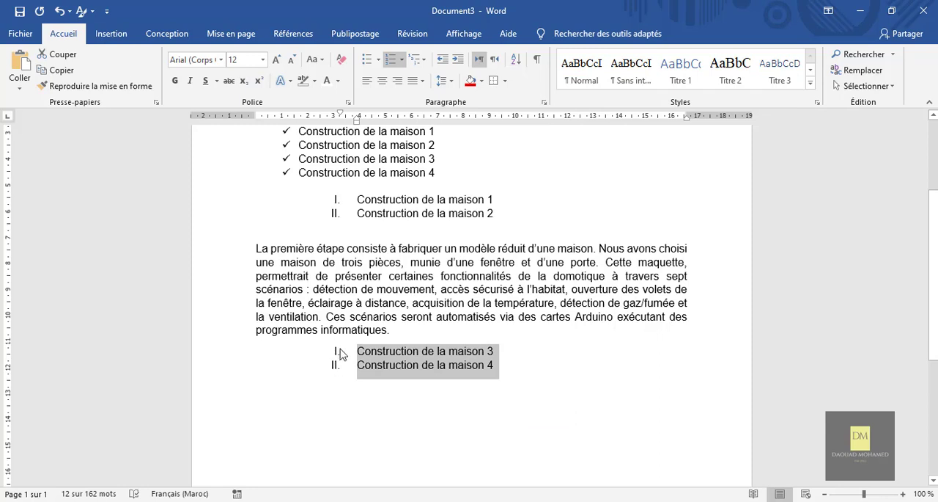
Make "Construction de la maison 3" below the paragraph continue the Roman numbering of the list above it
click(372, 357)
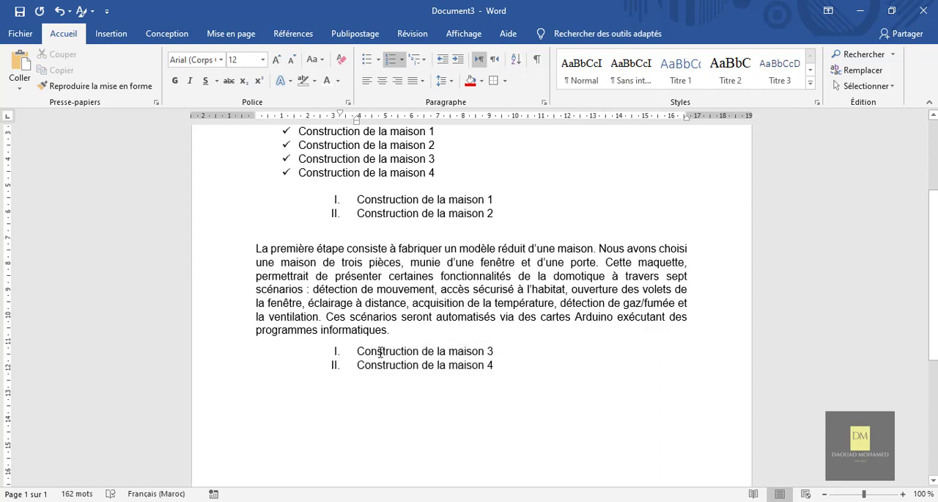
right_click(379, 351)
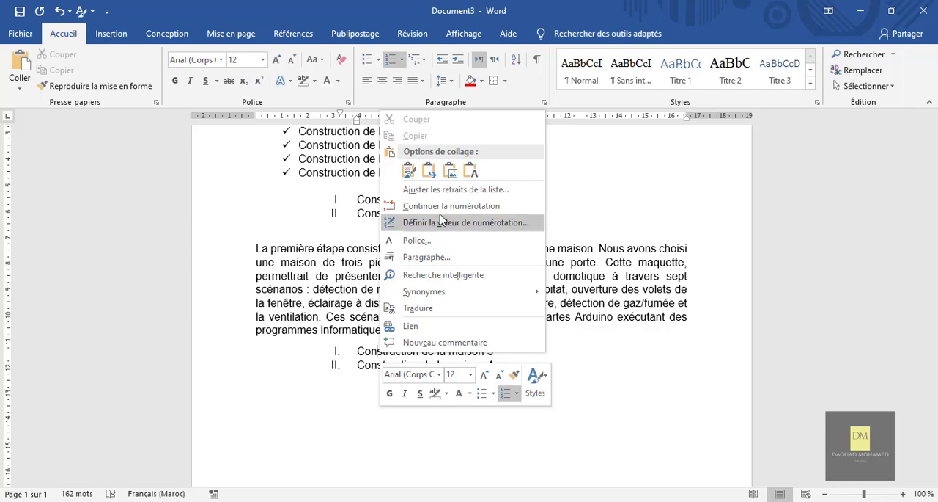
click(439, 206)
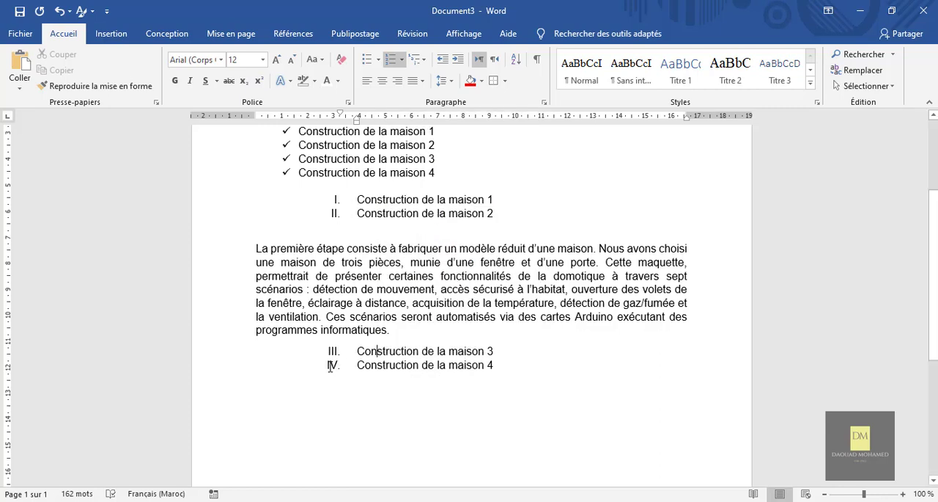
scroll(517, 360, up, 3)
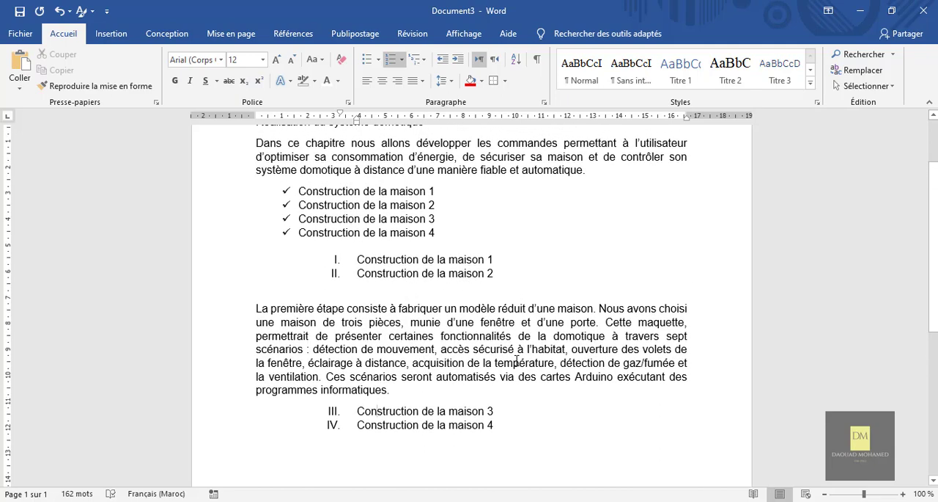
scroll(517, 360, down, 2)
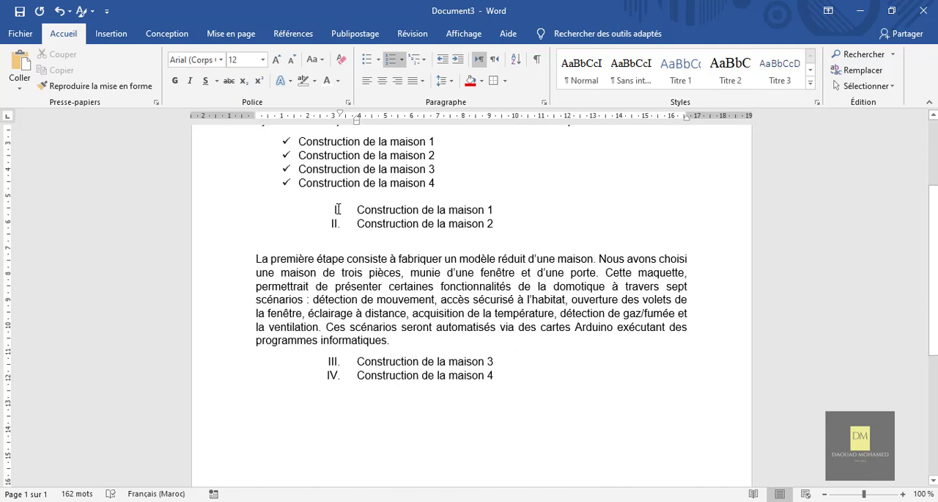
scroll(482, 365, up, 1)
scroll(487, 368, down, 2)
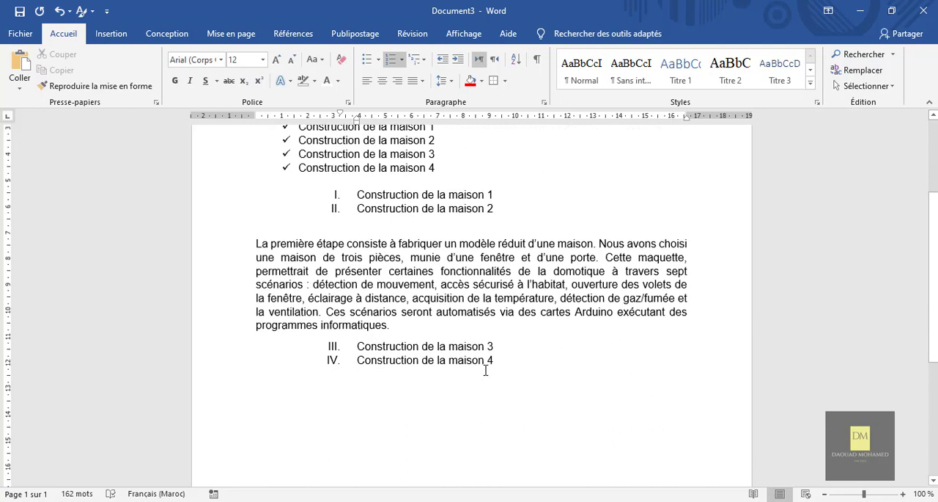
Apply the 1. / 1.1. / 1.1.1. multilevel list format to the Roman-numbered "Construction de la maison 1" item
click(423, 69)
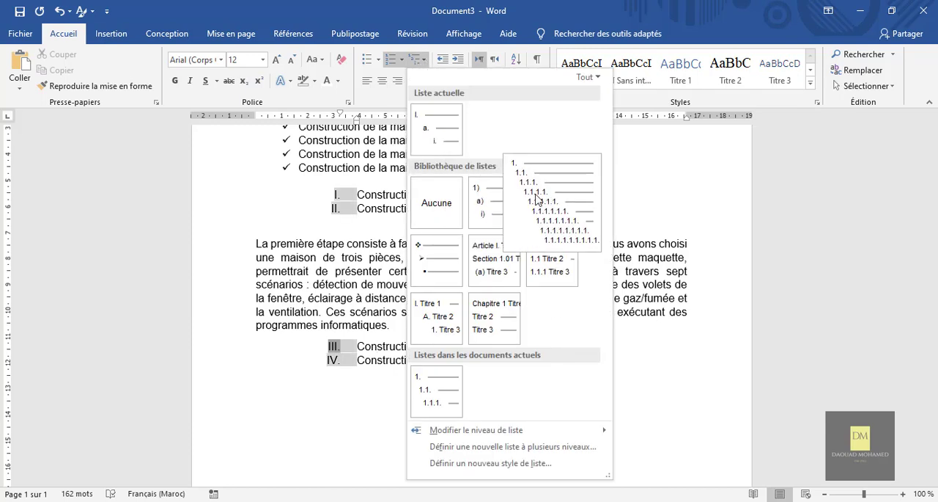
key(Escape)
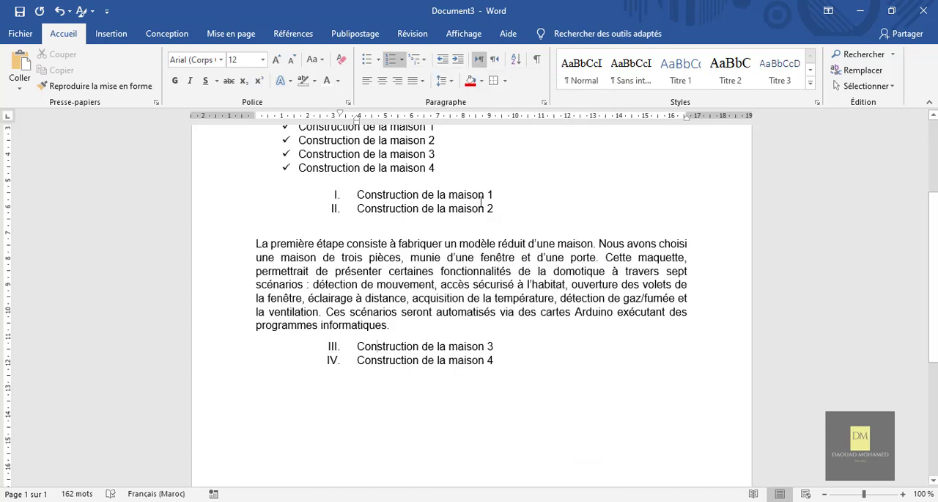
triple_click(383, 196)
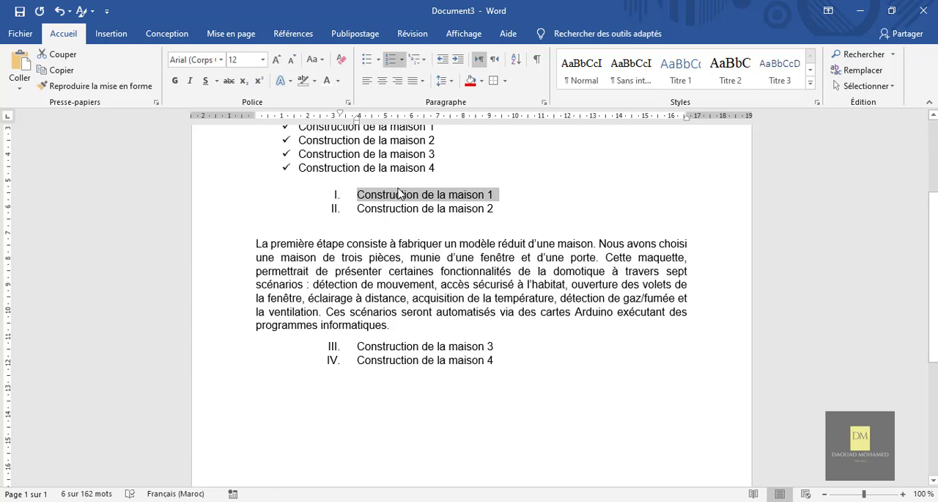
click(424, 61)
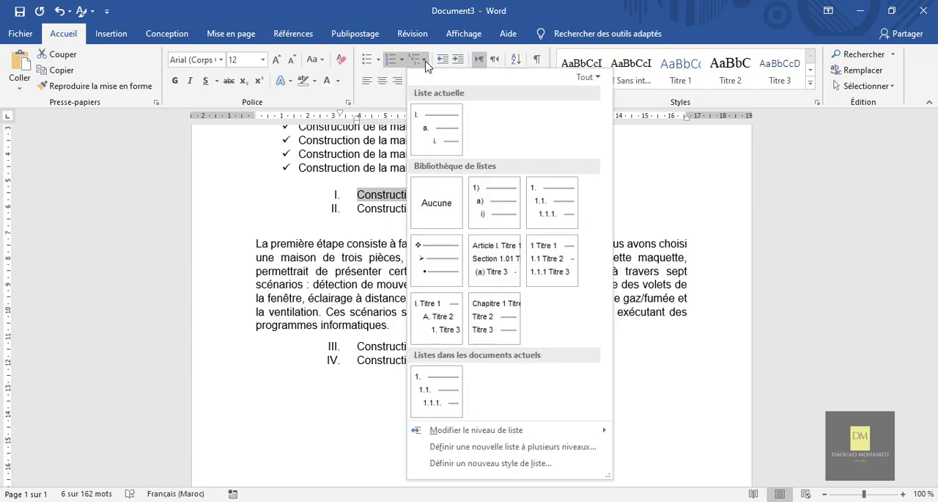
click(548, 204)
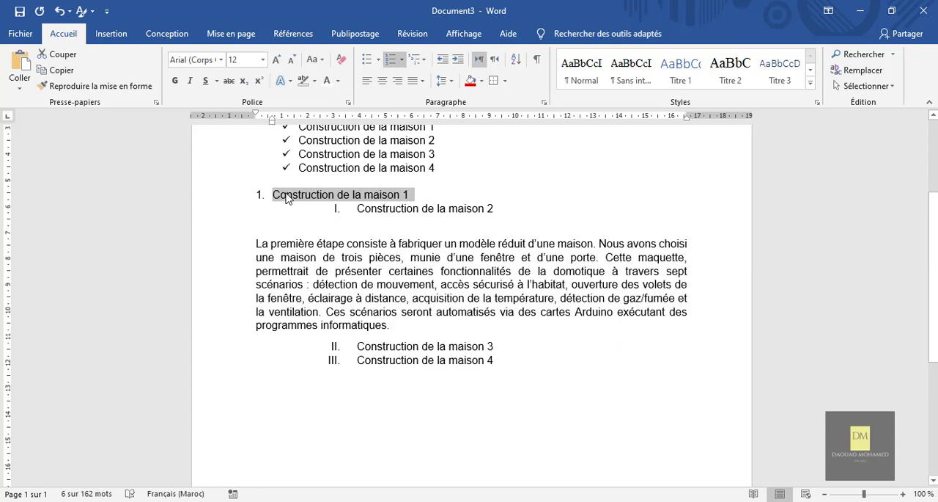
Apply the same 1. / 1.1. / 1.1.1. multilevel format to "Construction de la maison 2" and set it to list level 2 (1.1.)
triple_click(397, 210)
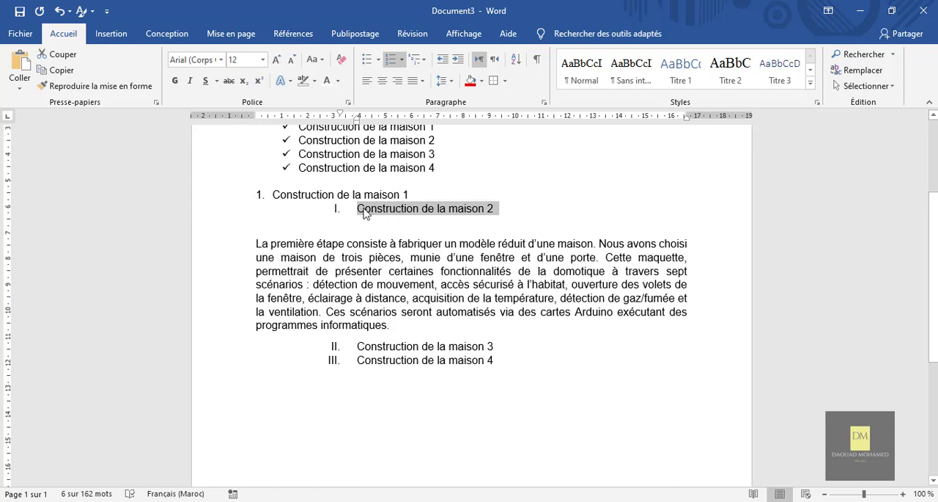
click(424, 60)
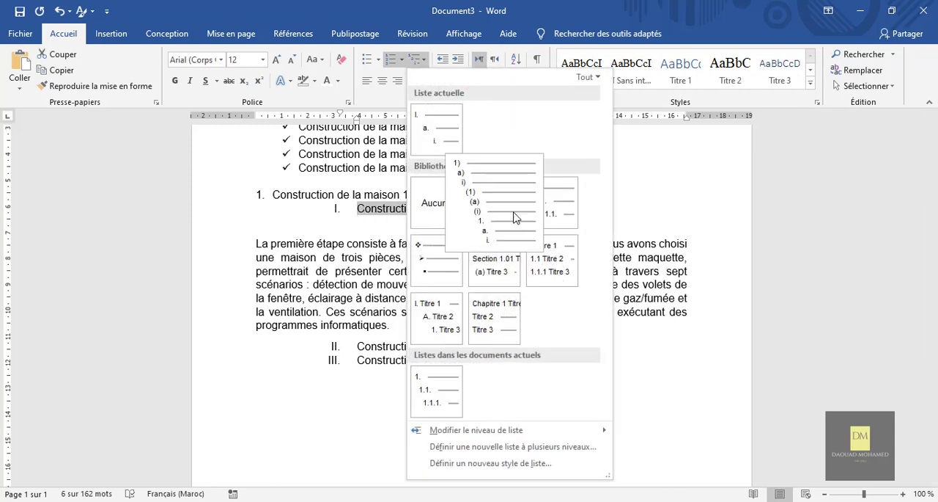
click(552, 214)
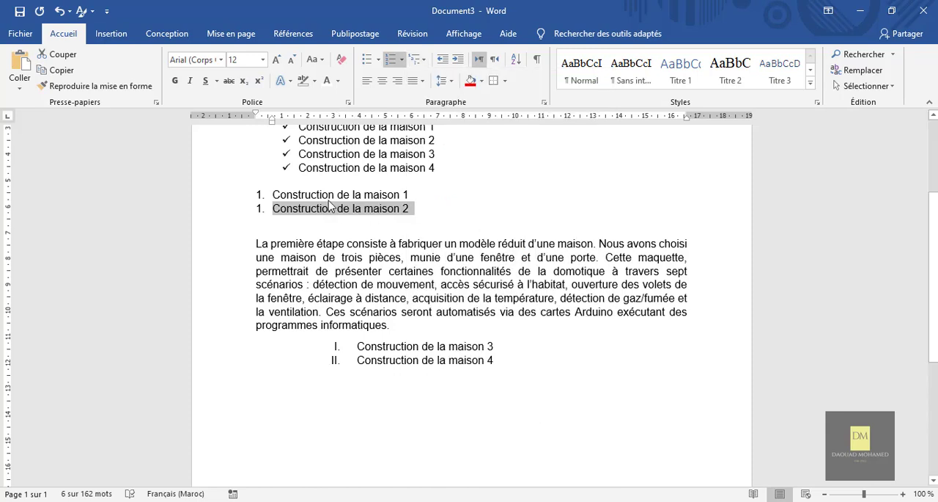
right_click(283, 212)
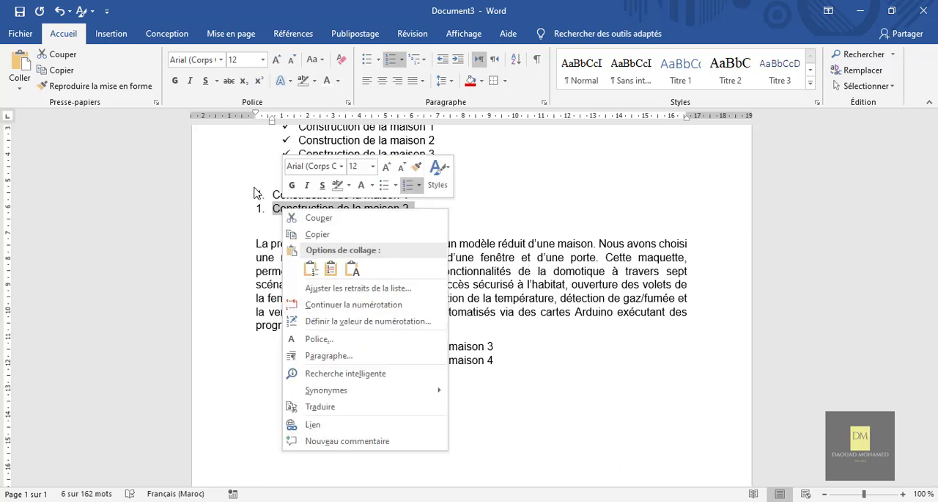
click(269, 216)
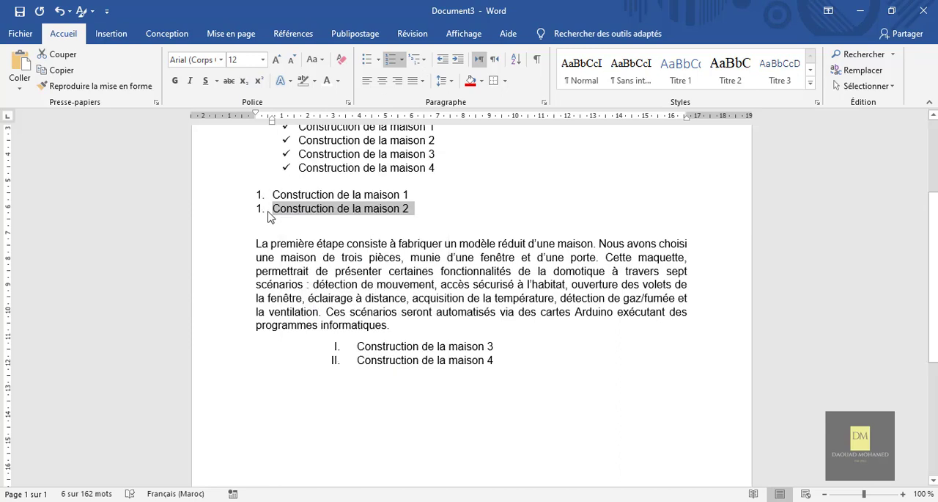
click(426, 60)
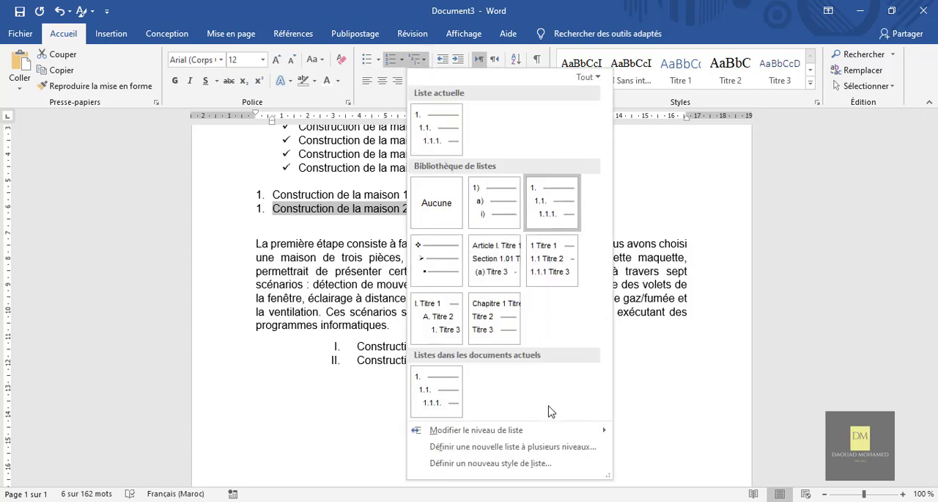
mouse_move(480, 437)
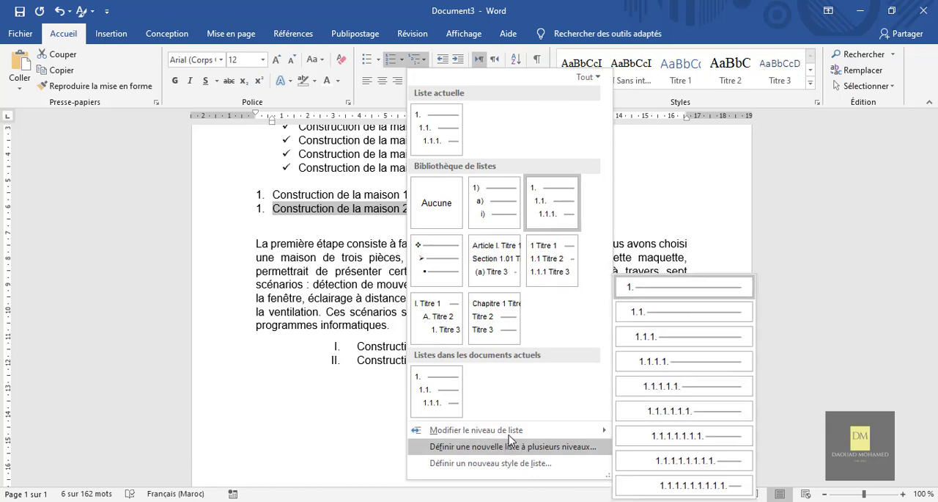
click(651, 316)
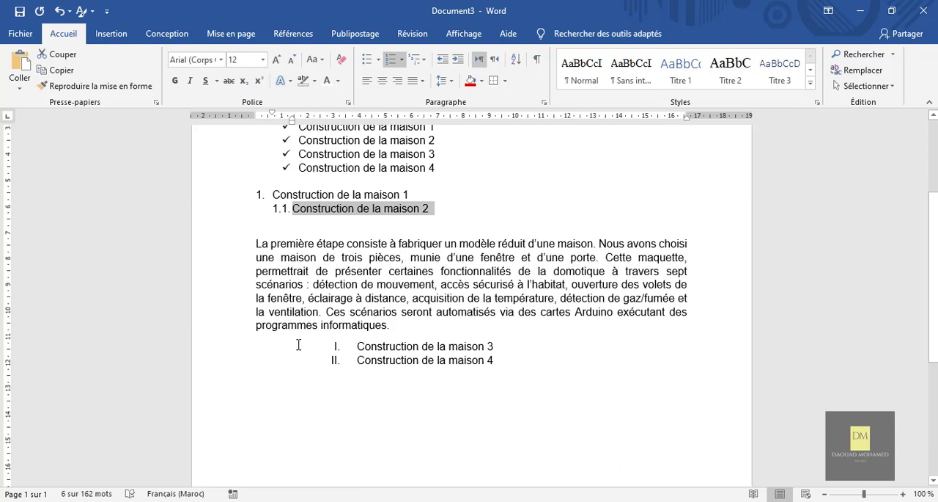
Make "Construction de la maison 3" a level 2 item of the 1. / 1.1. / 1.1.1. multilevel list, continuing the numbering from above
triple_click(385, 346)
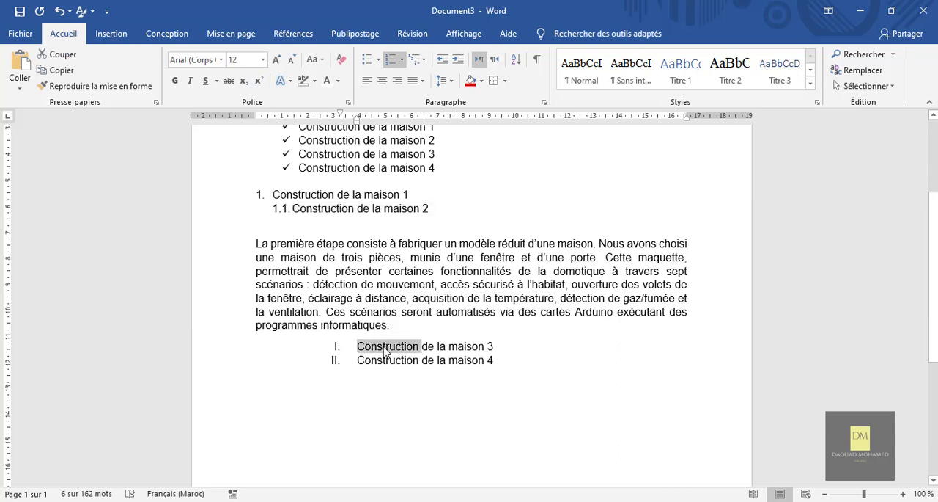
click(425, 62)
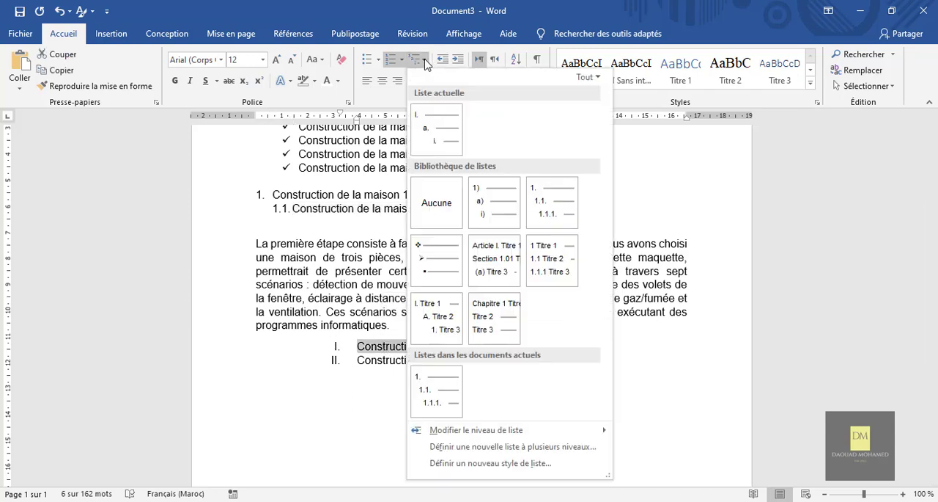
click(552, 214)
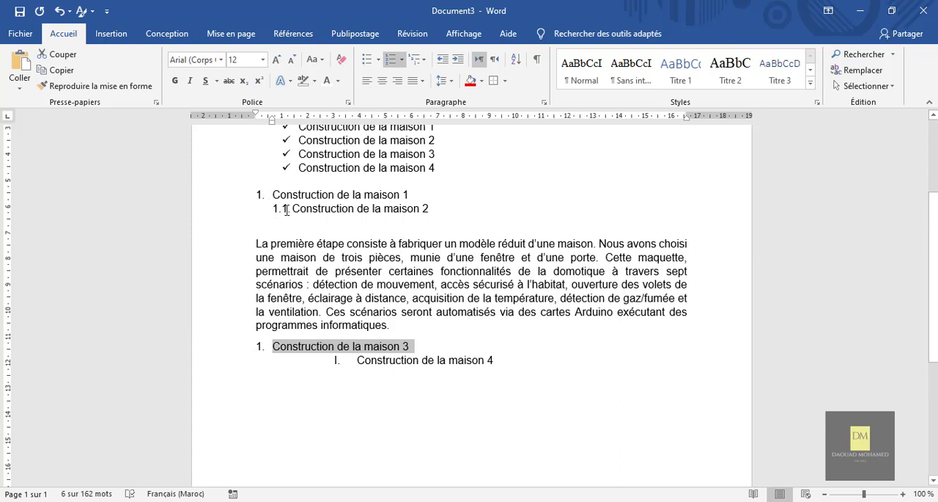
click(417, 59)
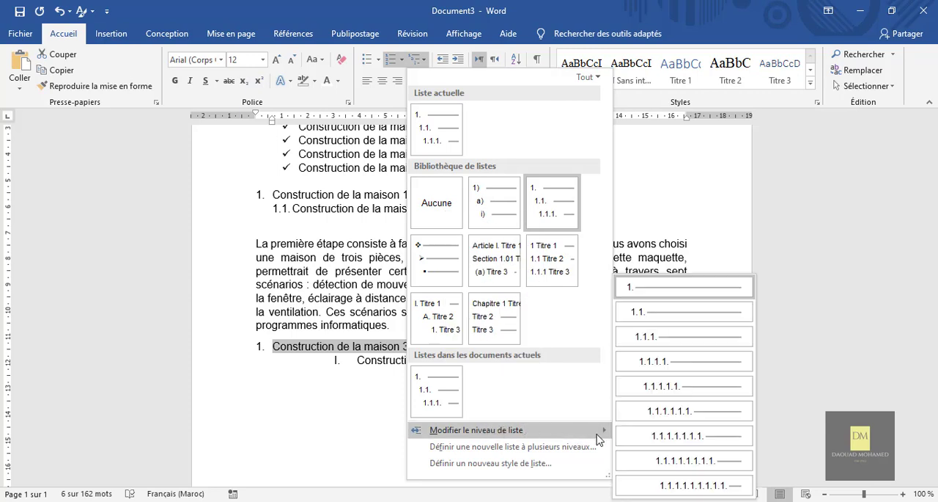
click(645, 313)
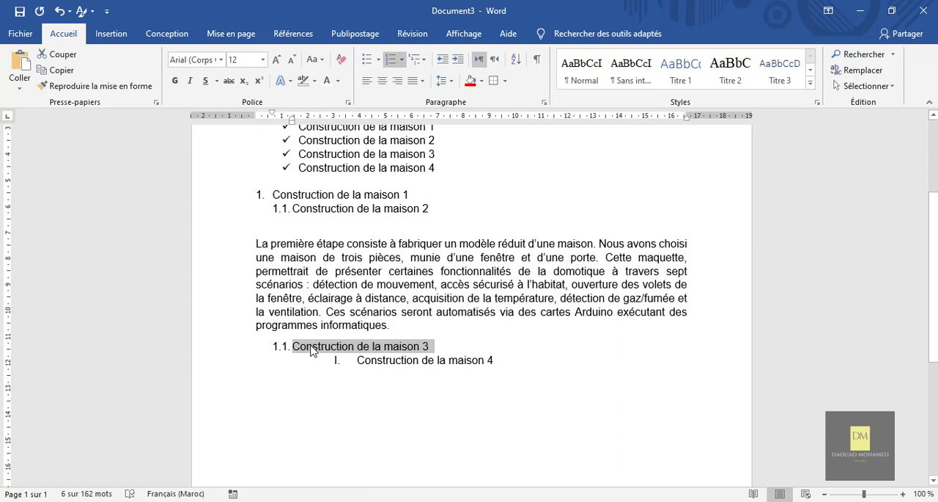
right_click(311, 350)
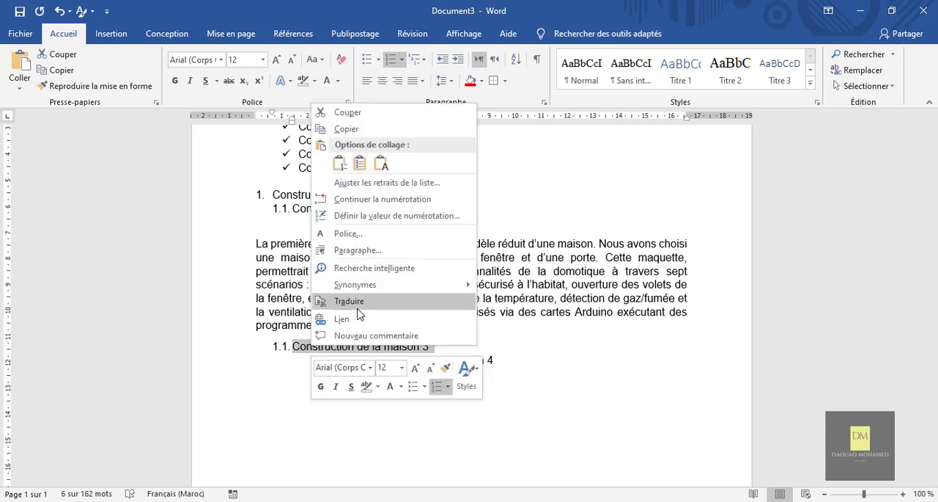
click(339, 203)
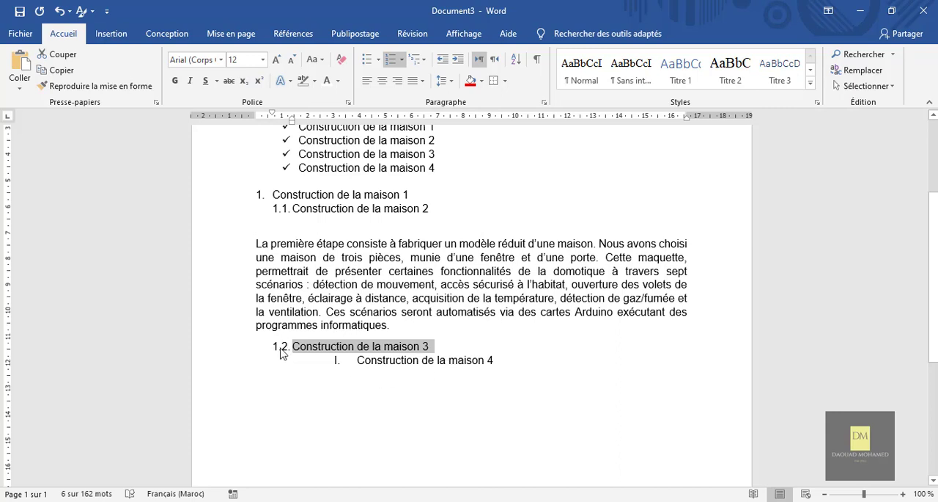
Apply the 1. / 1.1. / 1.1.1. multilevel list format to "Construction de la maison 4" below the second paragraph
triple_click(440, 365)
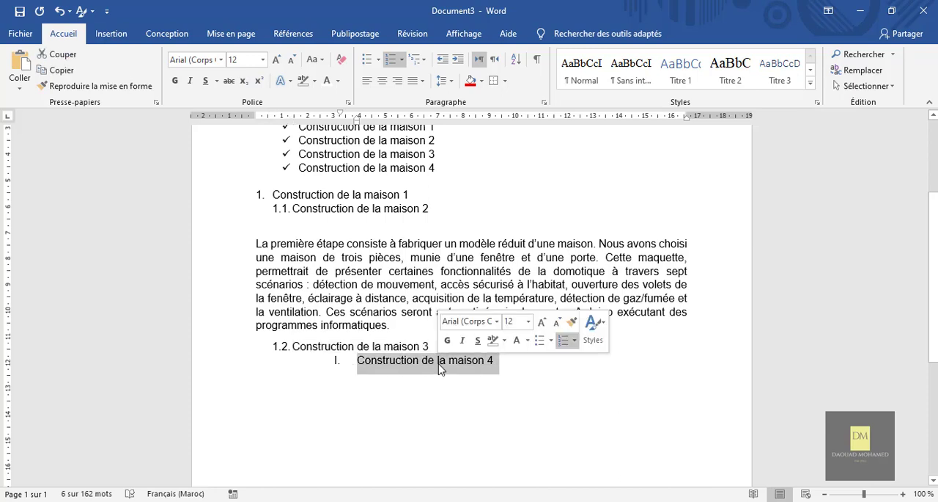
click(424, 62)
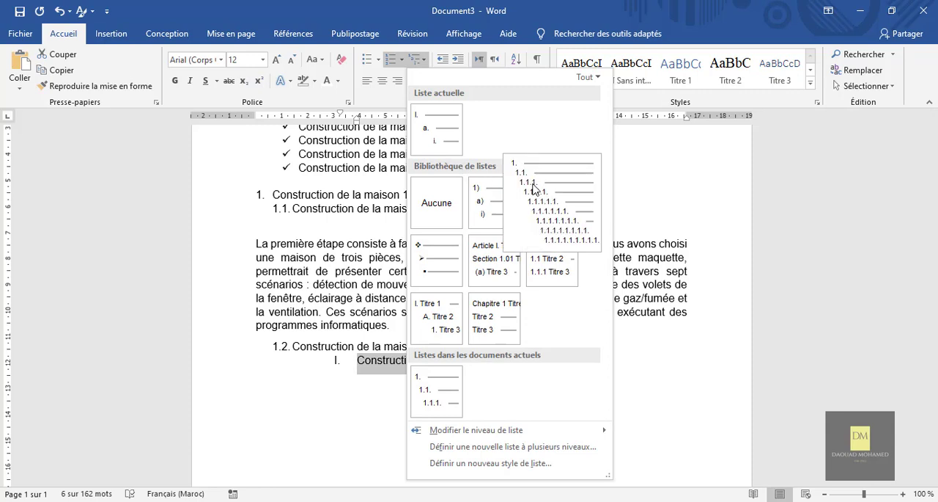
mouse_move(545, 191)
click(547, 206)
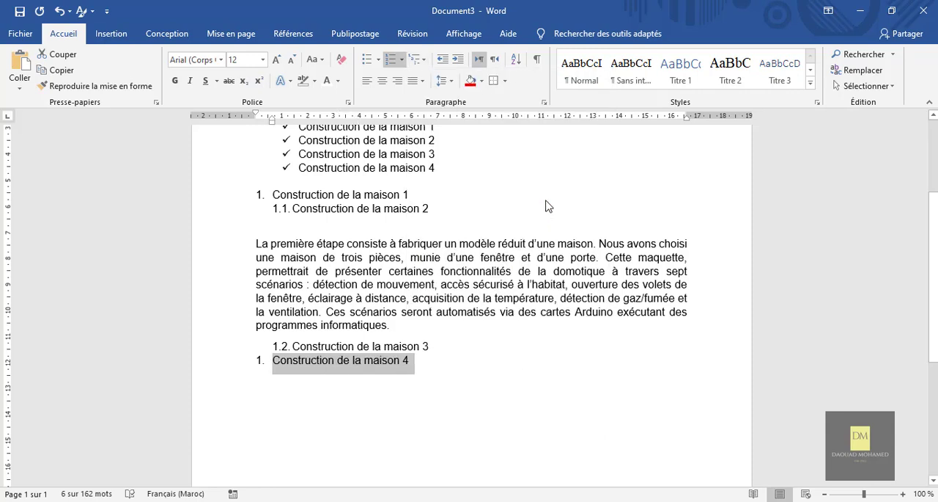
Set the multilevel item "Construction de la maison 4" to list level 3 (1.1.1.)
click(425, 63)
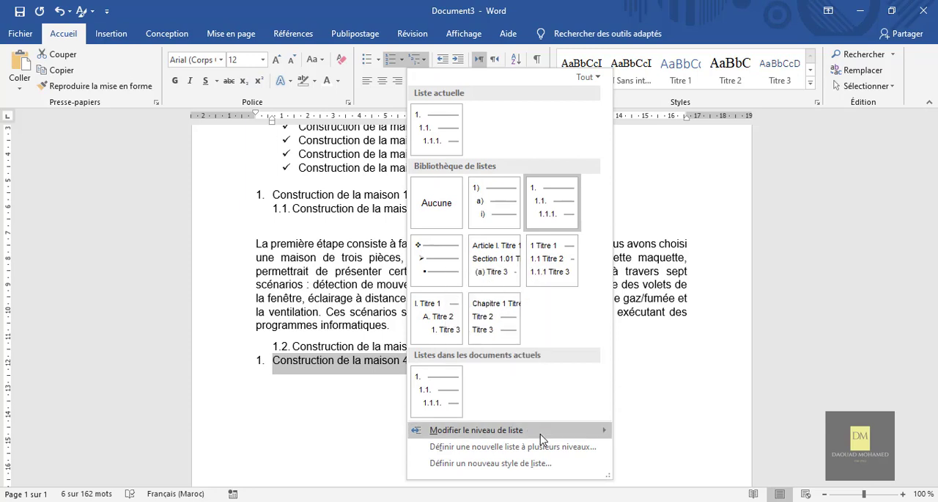
mouse_move(569, 437)
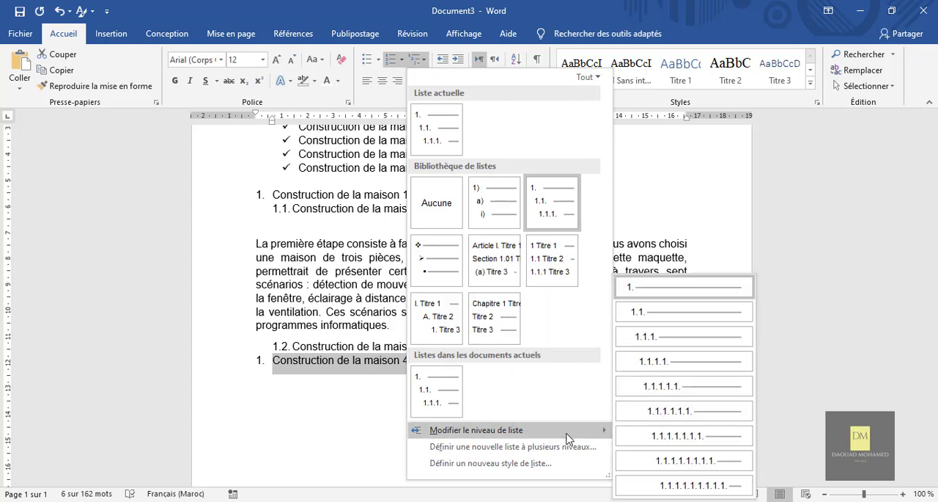
click(647, 337)
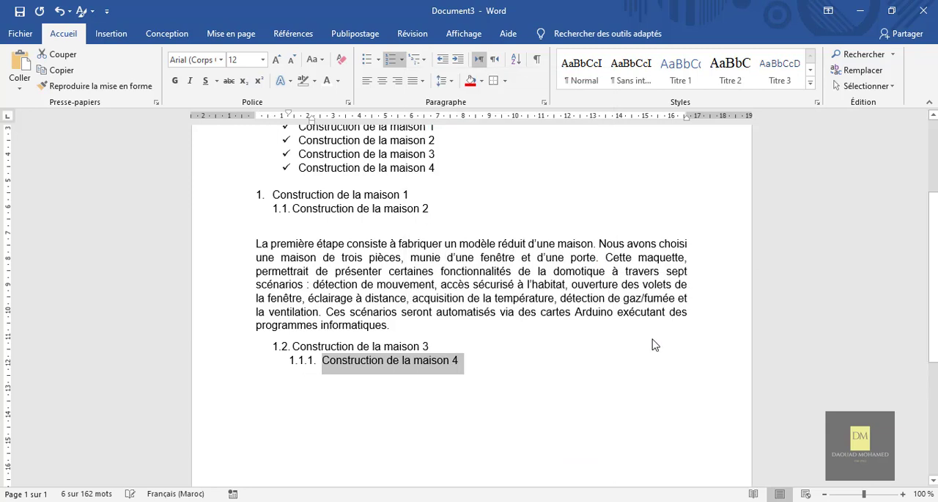
right_click(334, 366)
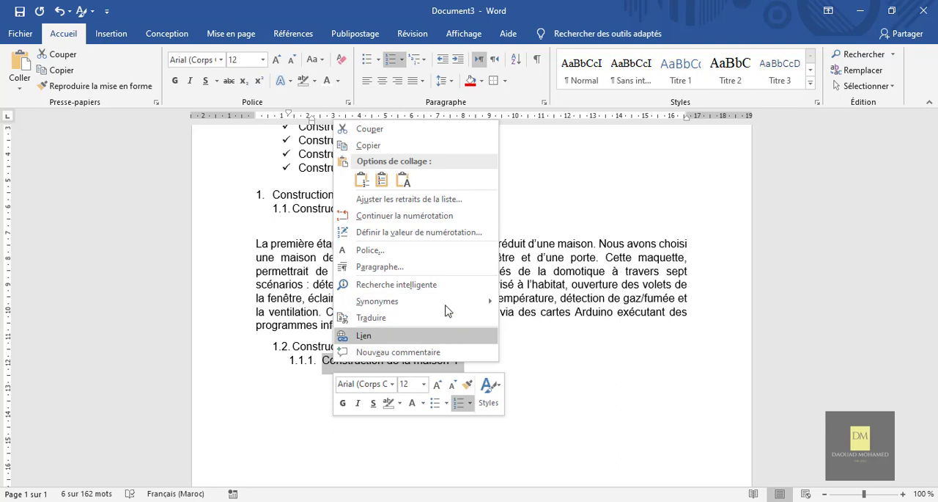
click(330, 374)
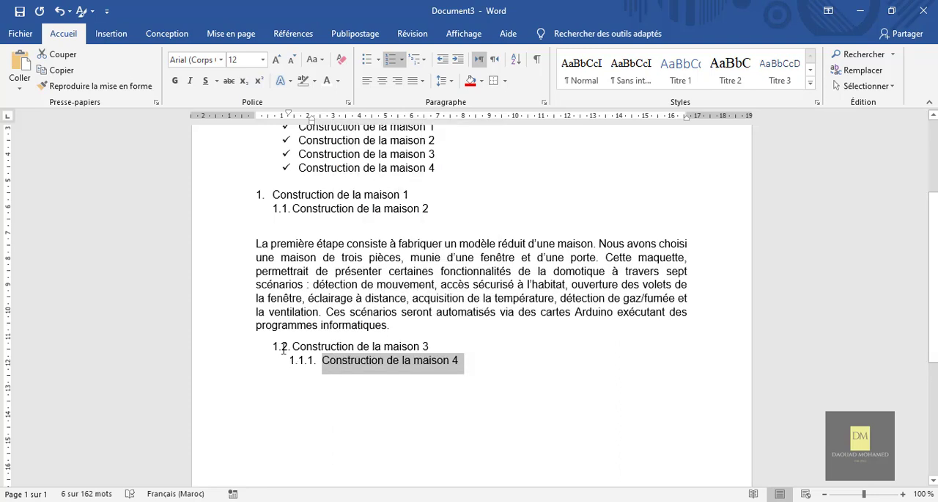
Set "Construction de la maison 4" to list level 2 and make it continue the numbering of the preceding item
click(424, 58)
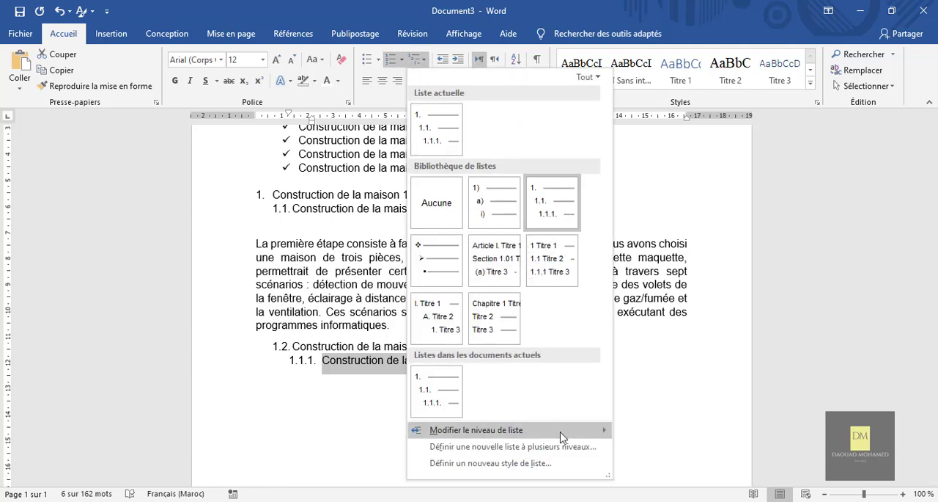
mouse_move(562, 434)
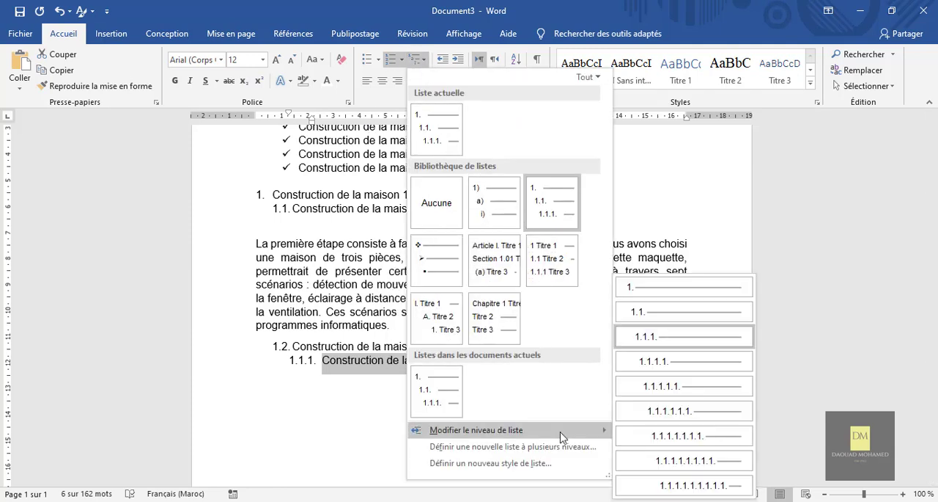
click(645, 314)
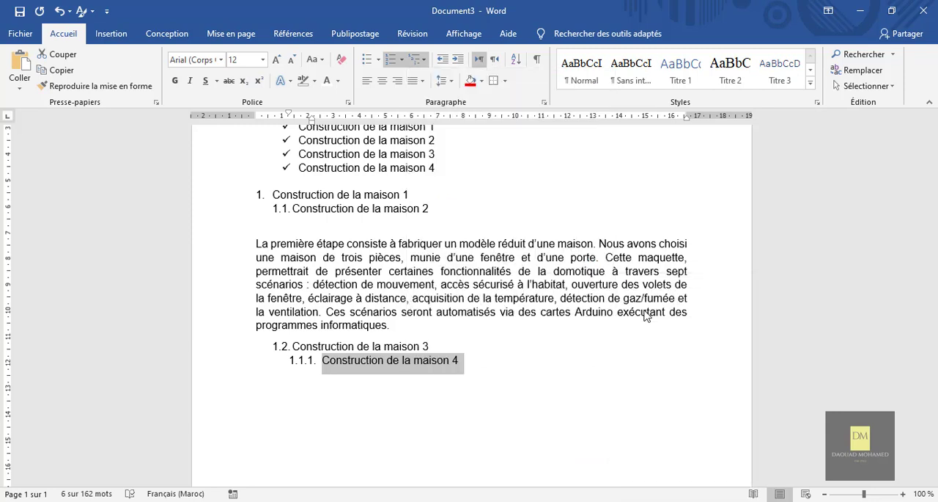
right_click(307, 367)
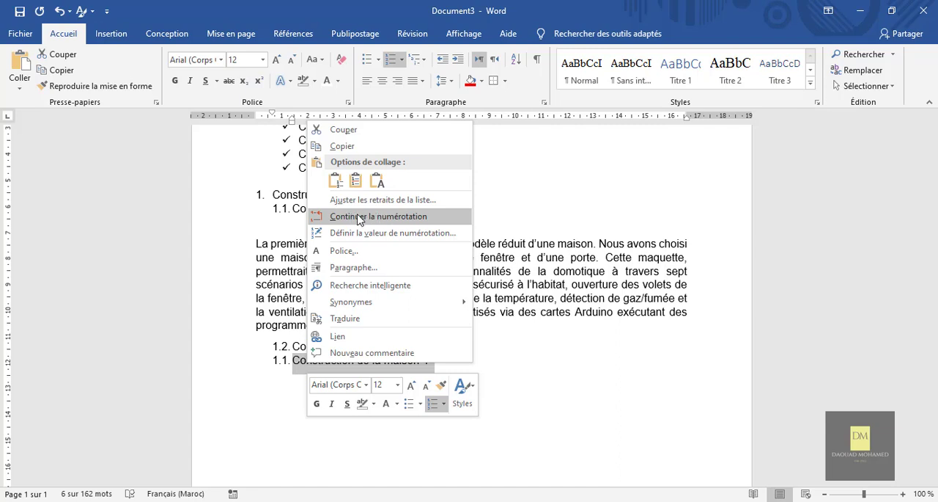
click(382, 217)
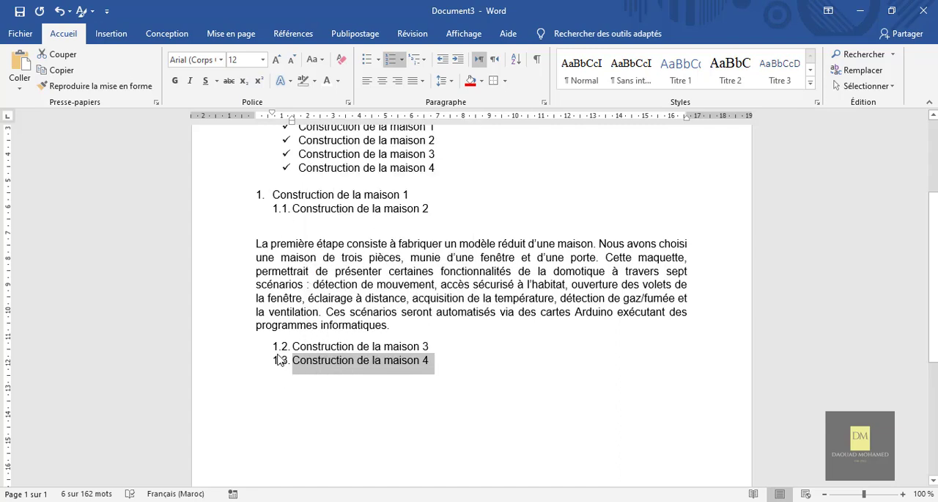
click(445, 368)
Try left, centred and right alignment on the heading "Réalisation du système domotique", and finish with left alignment
scroll(445, 369, up, 3)
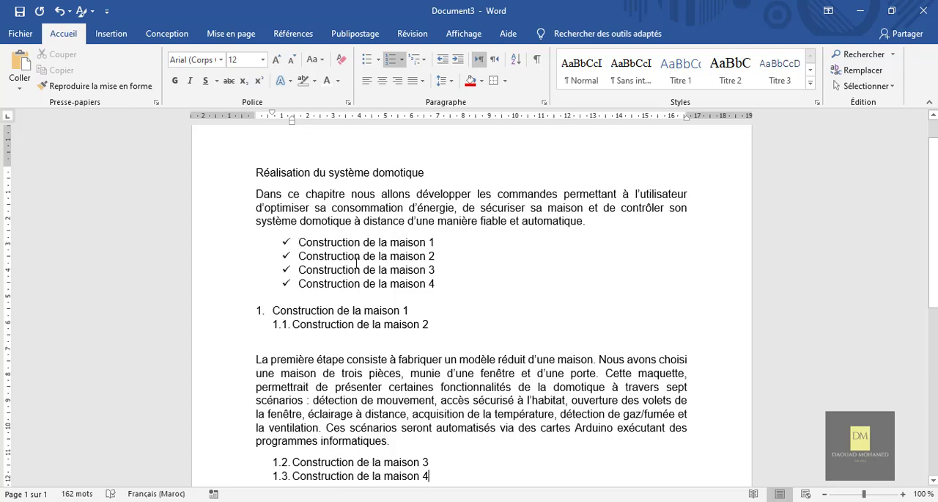
scroll(478, 252, up, 1)
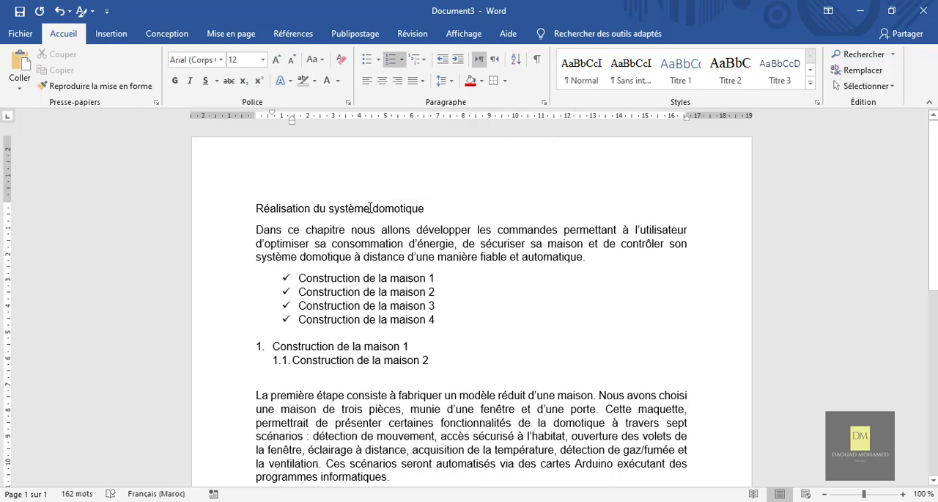
drag(428, 209, 284, 211)
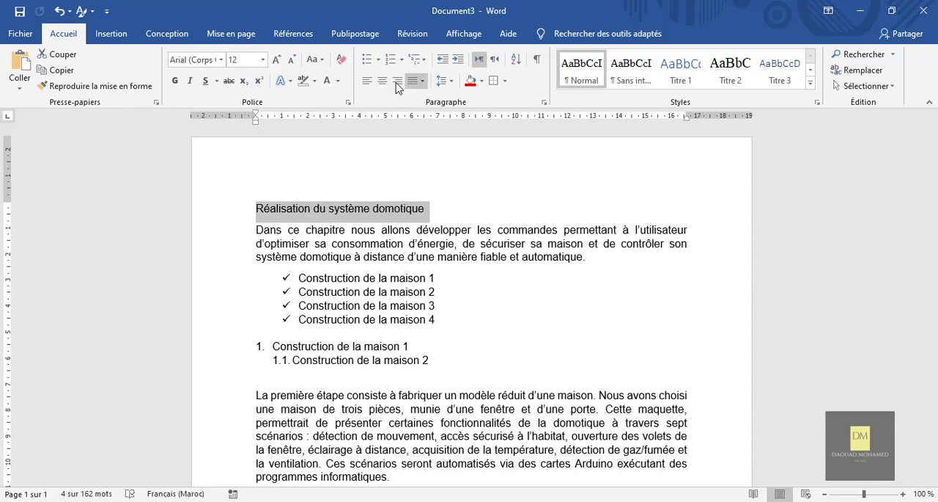
click(367, 81)
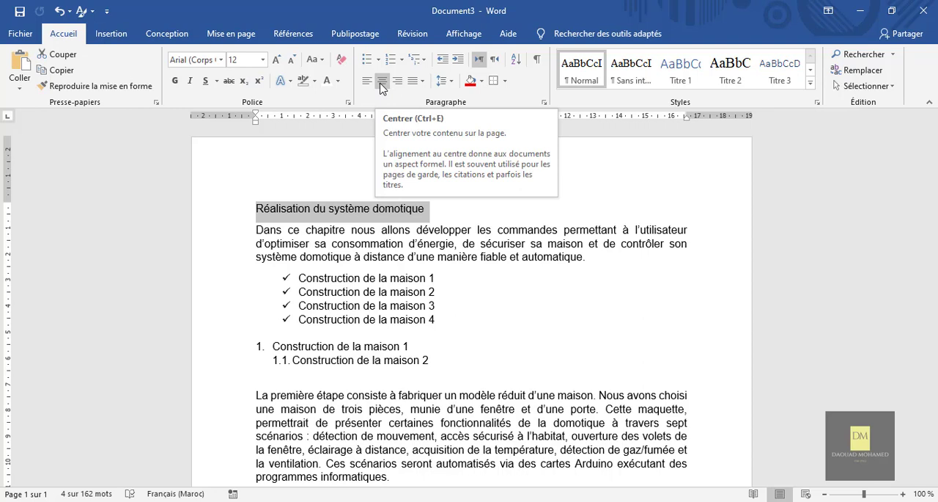
click(381, 83)
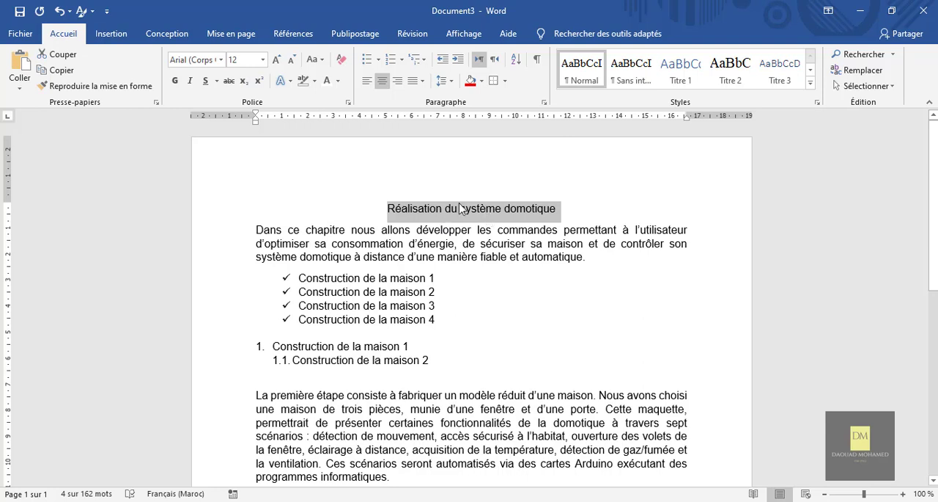
click(399, 81)
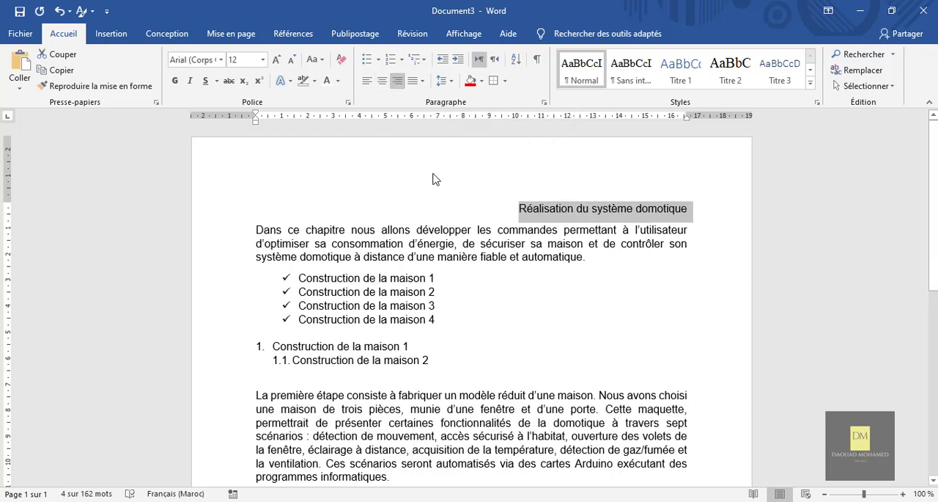
click(367, 82)
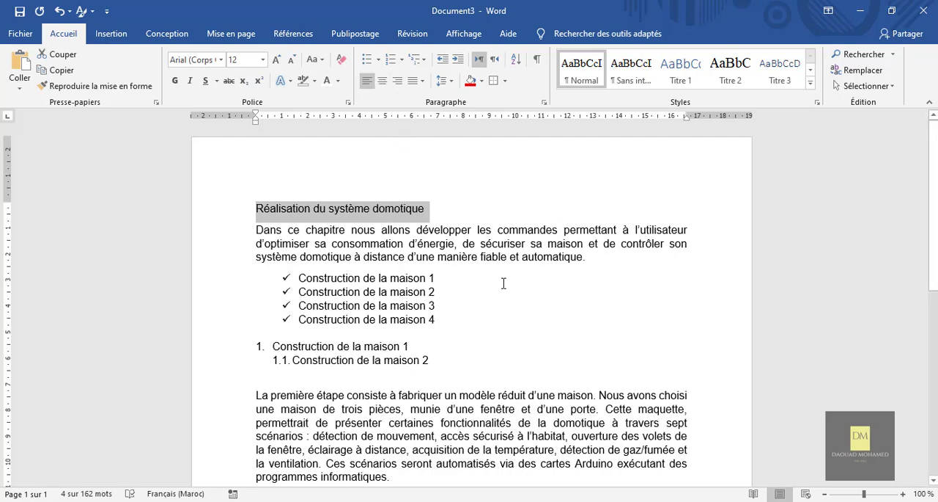
Left-align the paragraph beginning "La première étape consiste"
scroll(504, 283, down, 6)
scroll(503, 283, up, 5)
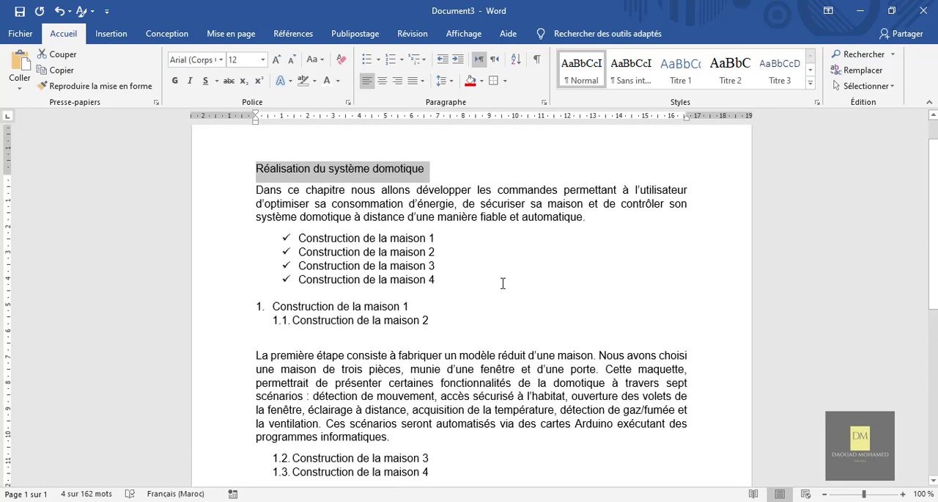
scroll(503, 283, up, 1)
scroll(599, 306, down, 1)
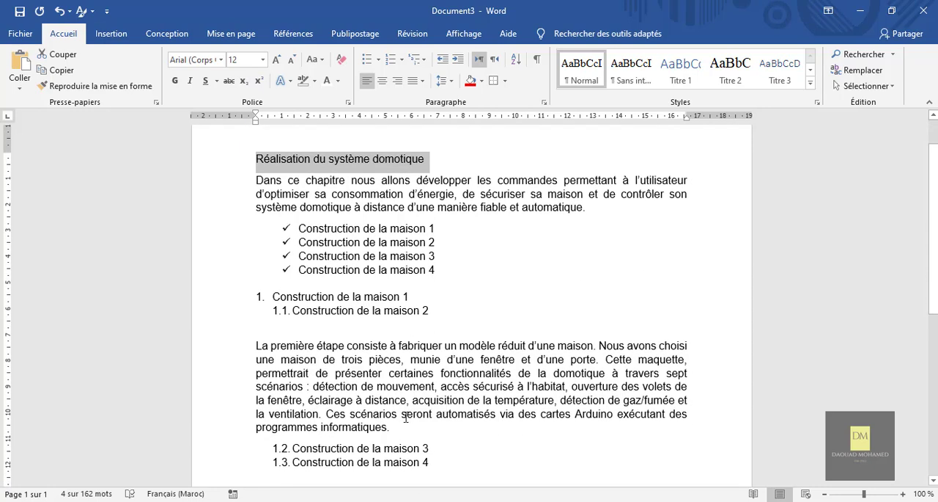
drag(394, 426, 255, 353)
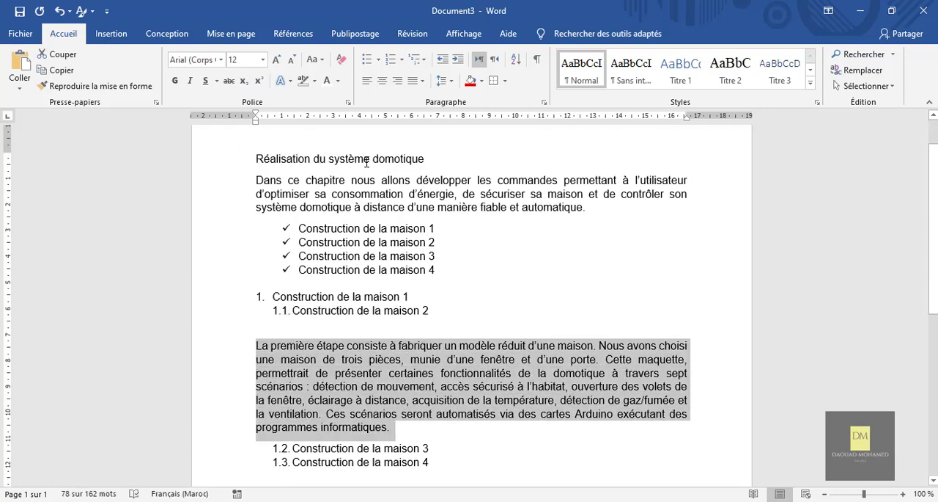
click(366, 88)
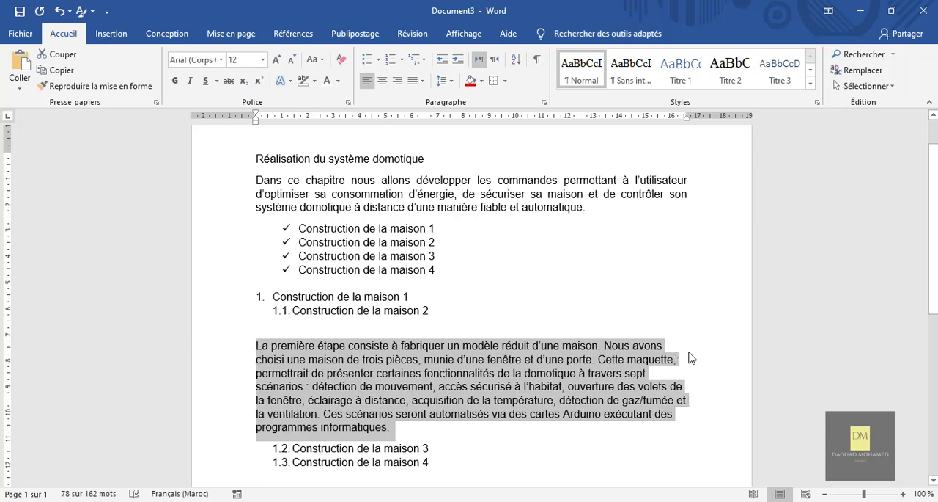
click(442, 269)
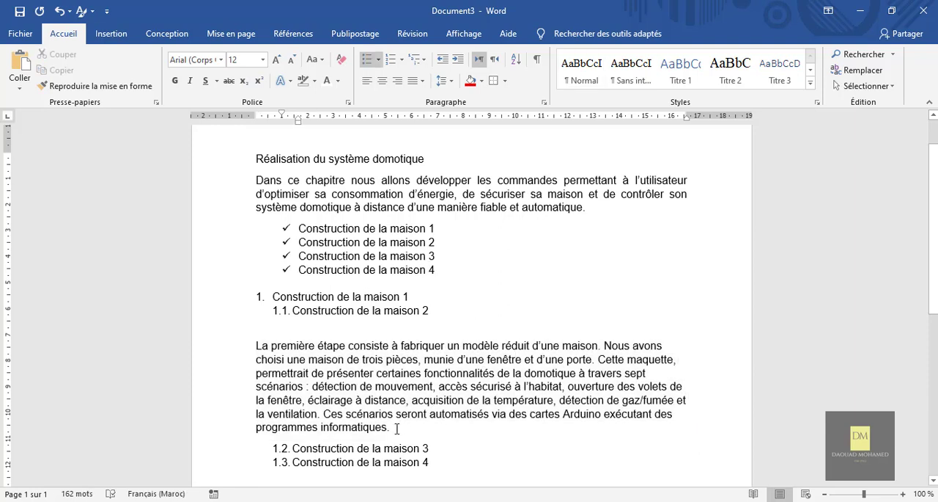
Try centred alignment on the "La première étape consiste" paragraph, and finish by aligning it to the right margin
drag(396, 428, 245, 350)
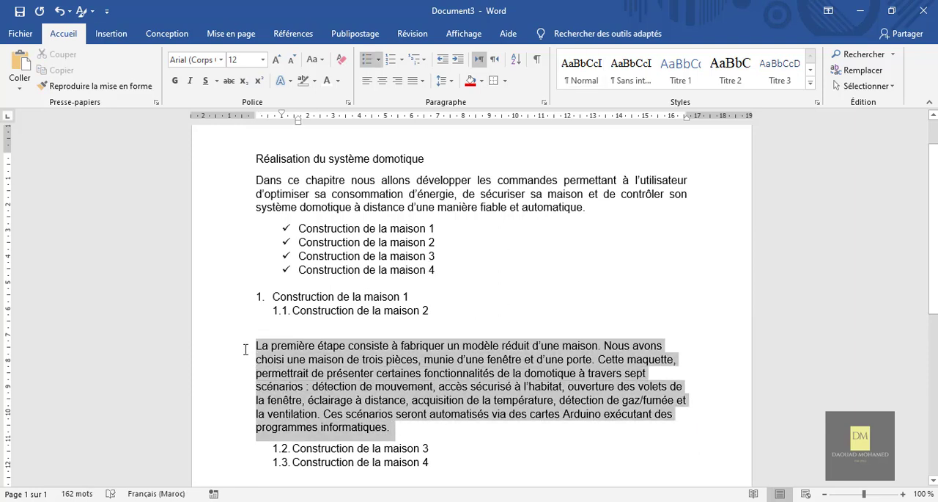
click(382, 81)
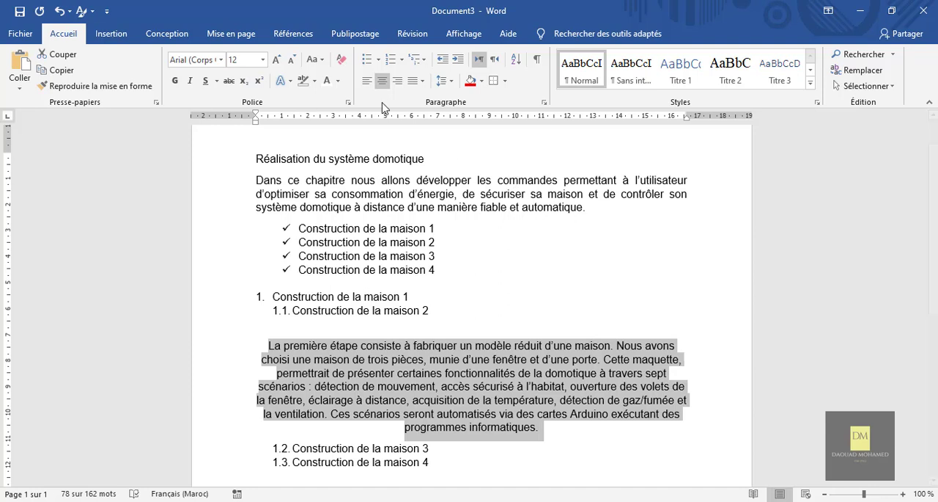
click(397, 81)
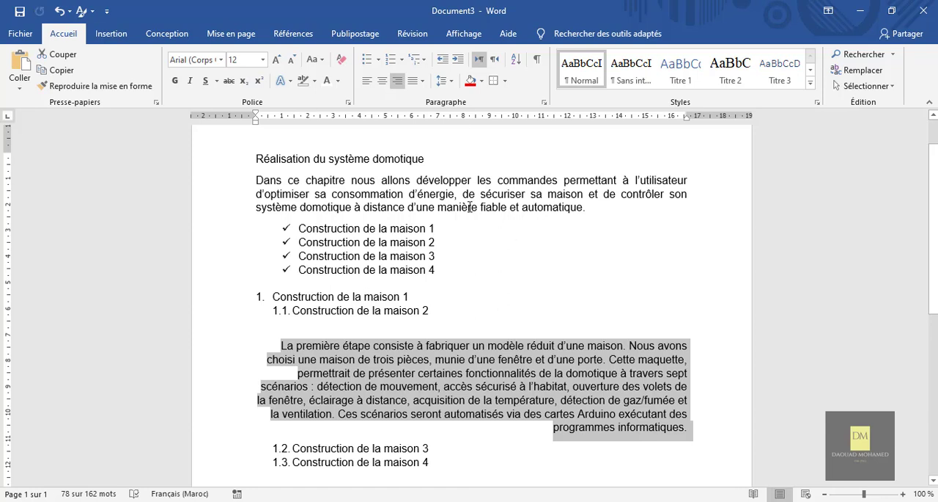
Justify the selected paragraph beginning "La première étape consiste" so its text aligns to both margins
click(423, 82)
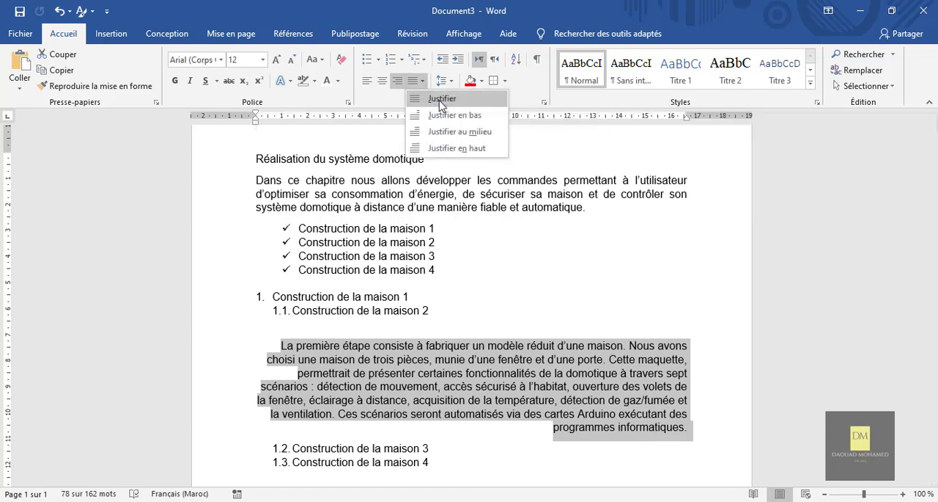
click(437, 100)
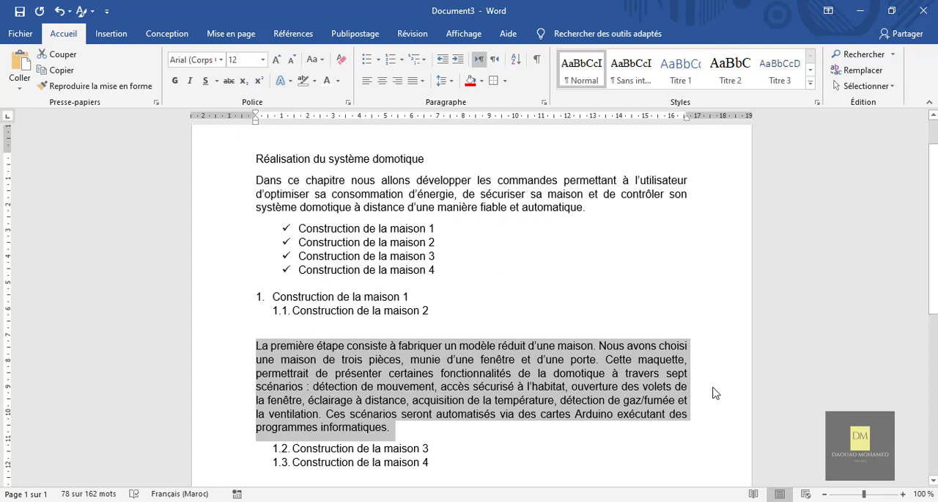
scroll(715, 393, down, 3)
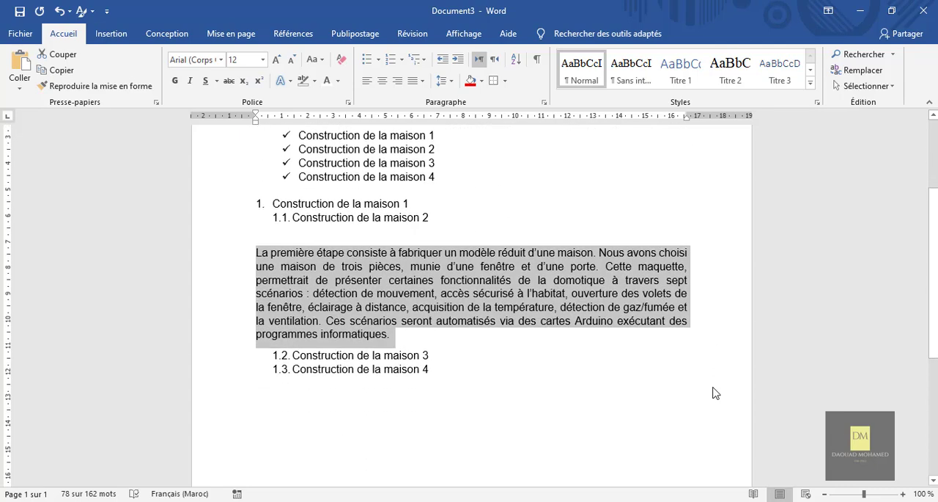
Centre the heading "Réalisation du système domotique" and deselect it
scroll(716, 393, up, 2)
scroll(716, 393, up, 2)
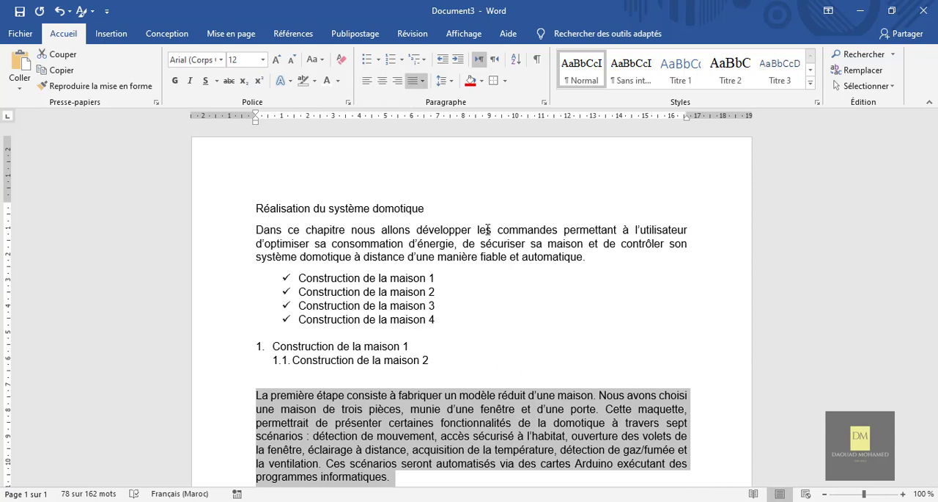
triple_click(358, 209)
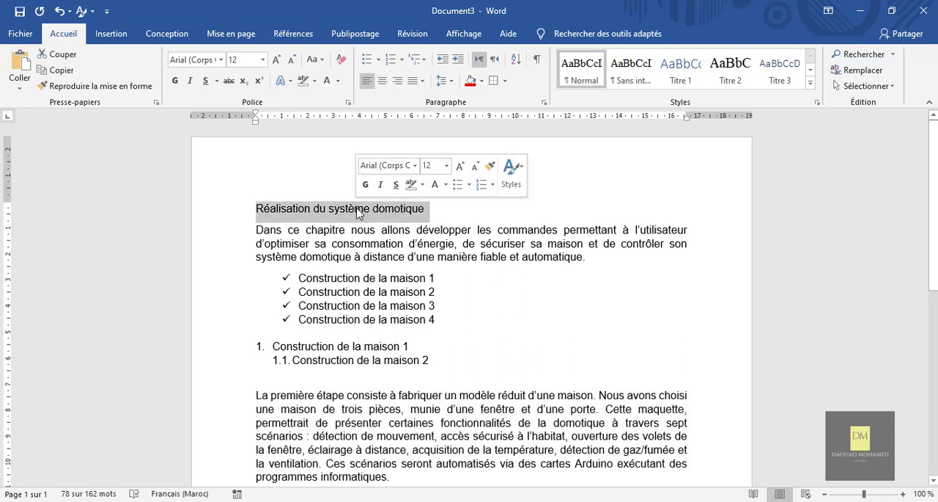
click(381, 81)
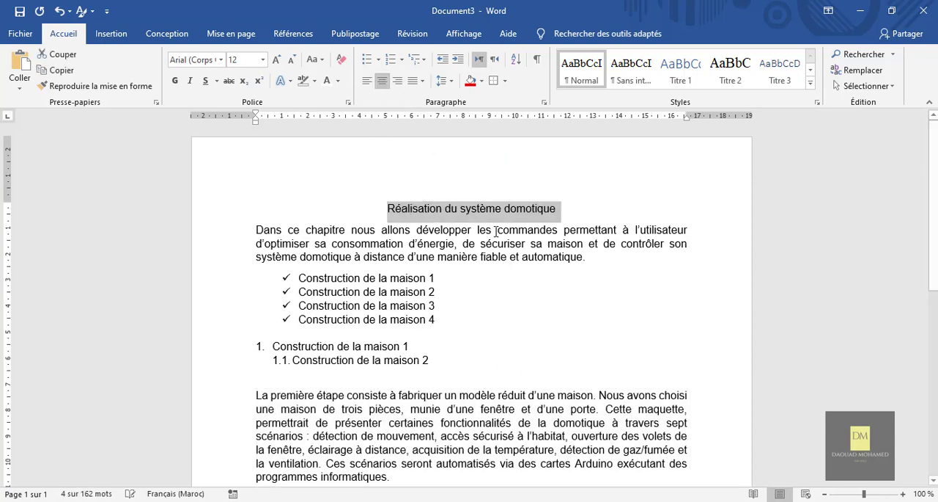
click(489, 329)
Try right, left and centred alignment on the four check-marked list items, and finish with left alignment
drag(459, 318, 297, 277)
click(401, 85)
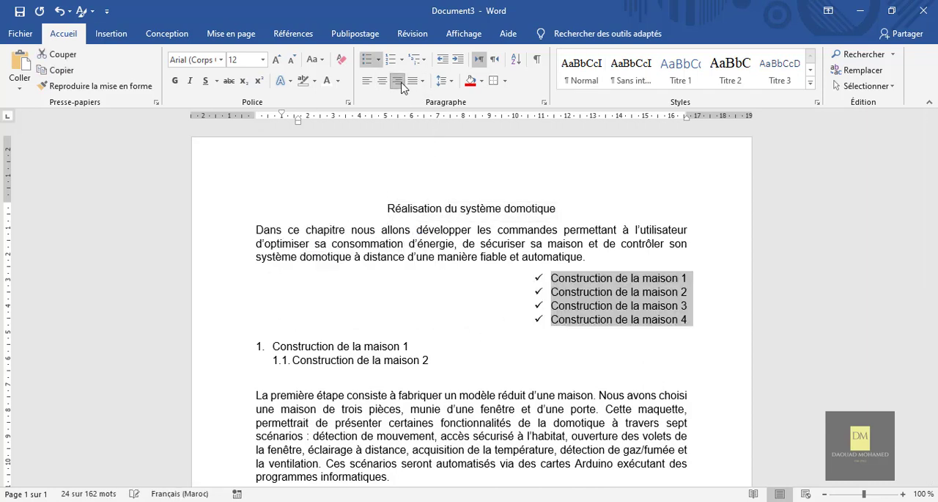
click(373, 83)
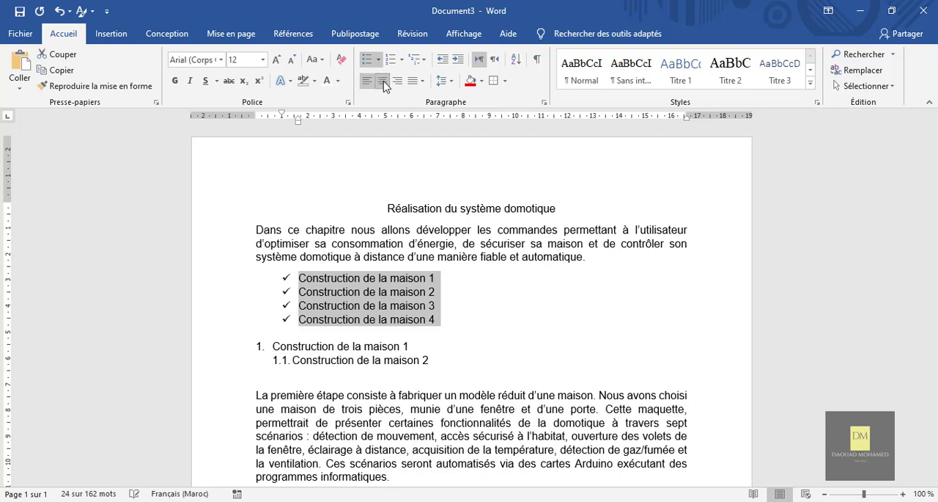
click(382, 81)
click(368, 85)
click(478, 311)
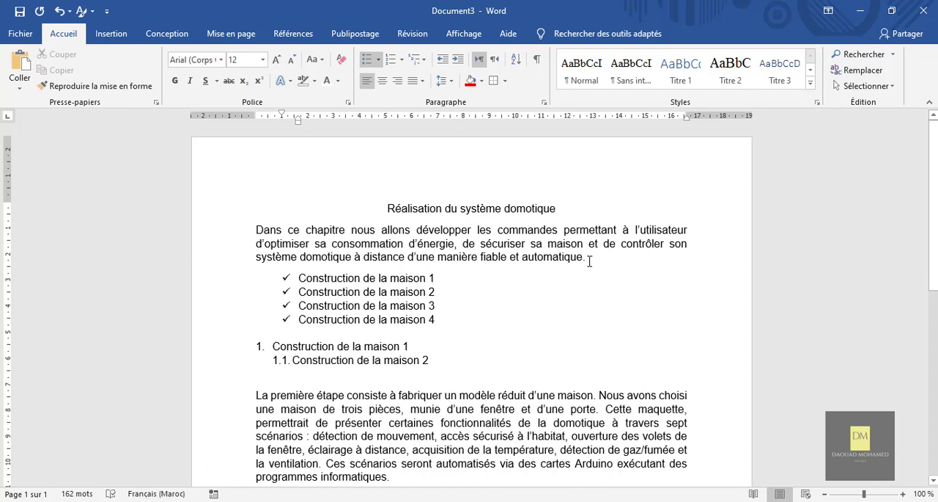
Increase the left indent of the paragraph beginning "Dans ce chapitre" by four increments
drag(586, 256, 258, 235)
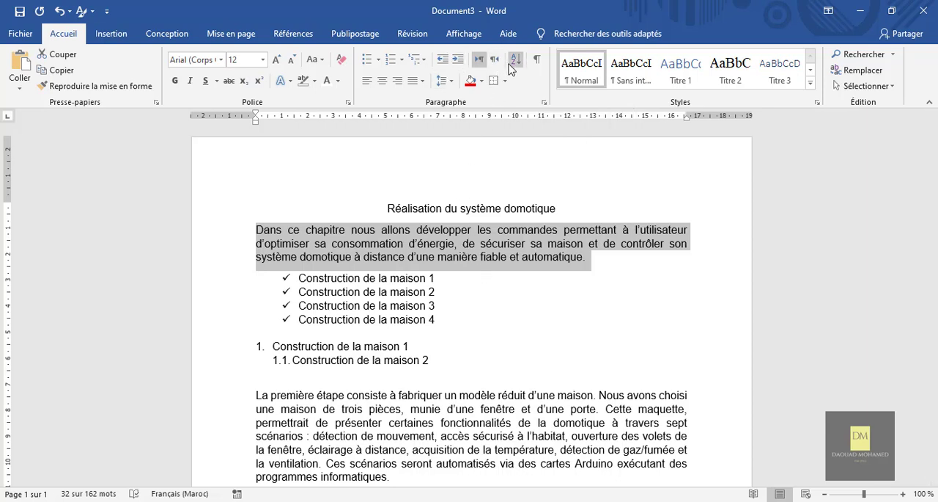
click(459, 65)
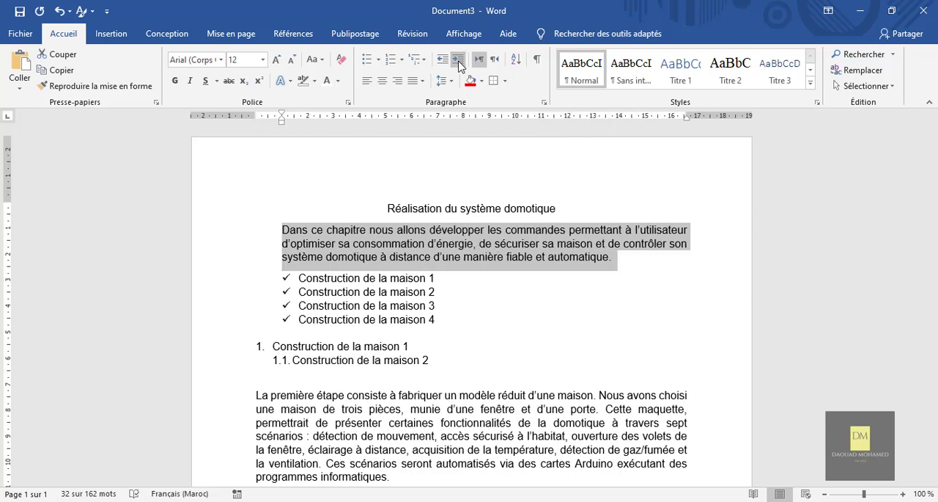
click(459, 66)
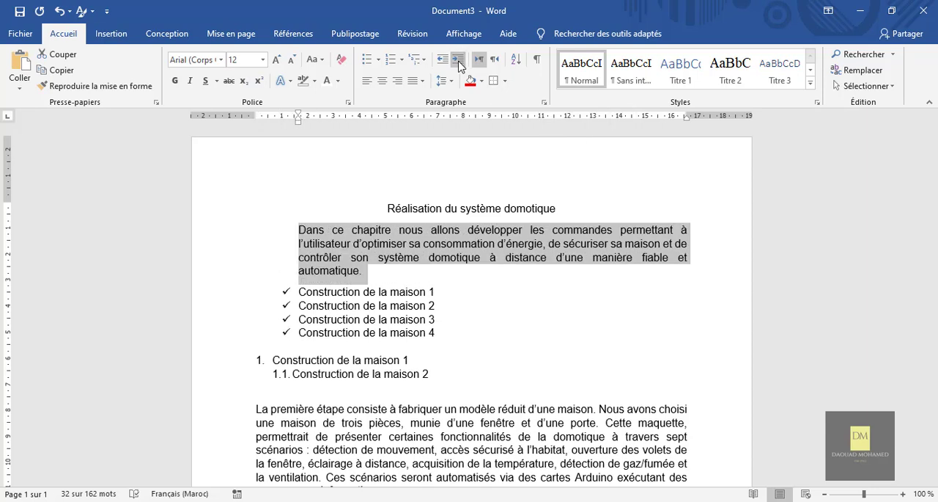
click(459, 66)
click(459, 66)
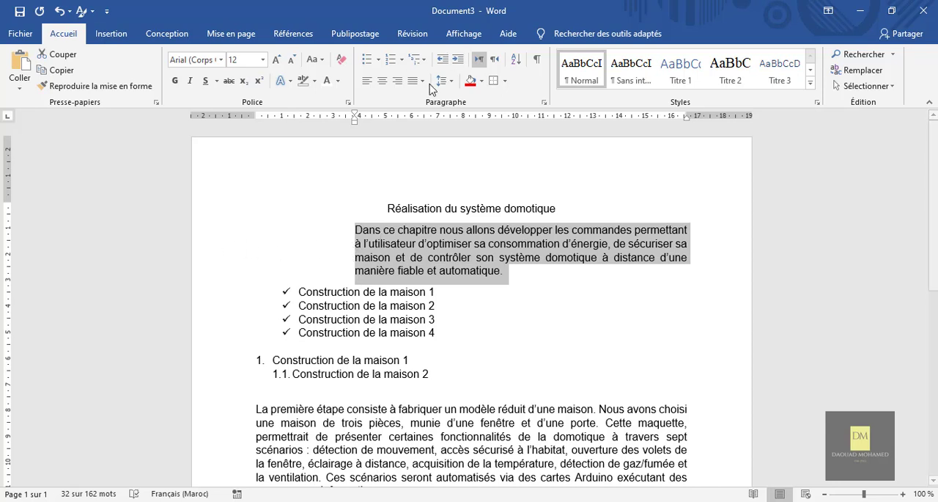
Decrease the indent of the "Dans ce chapitre" paragraph until it is back at the left margin
click(443, 61)
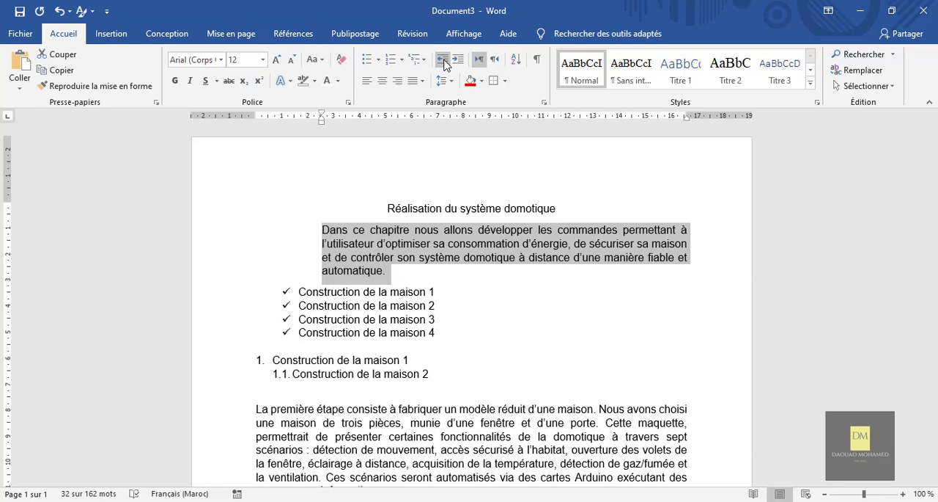
click(444, 61)
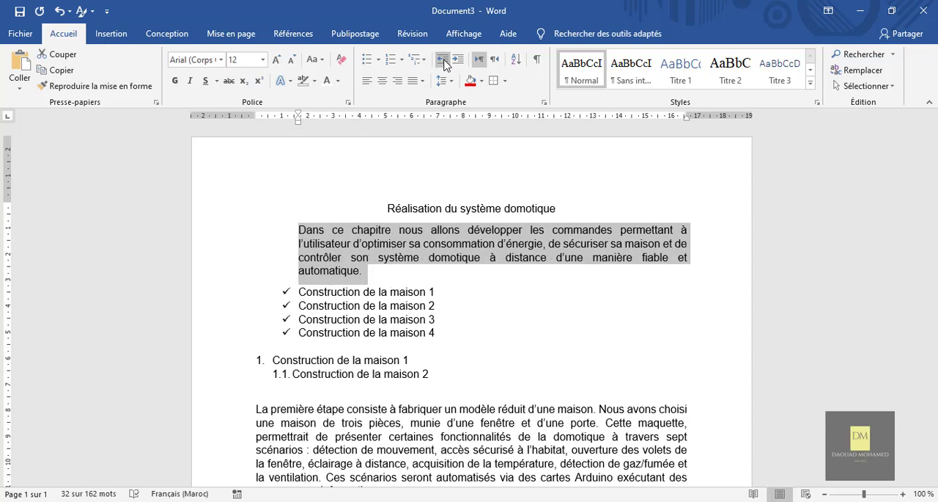
click(444, 61)
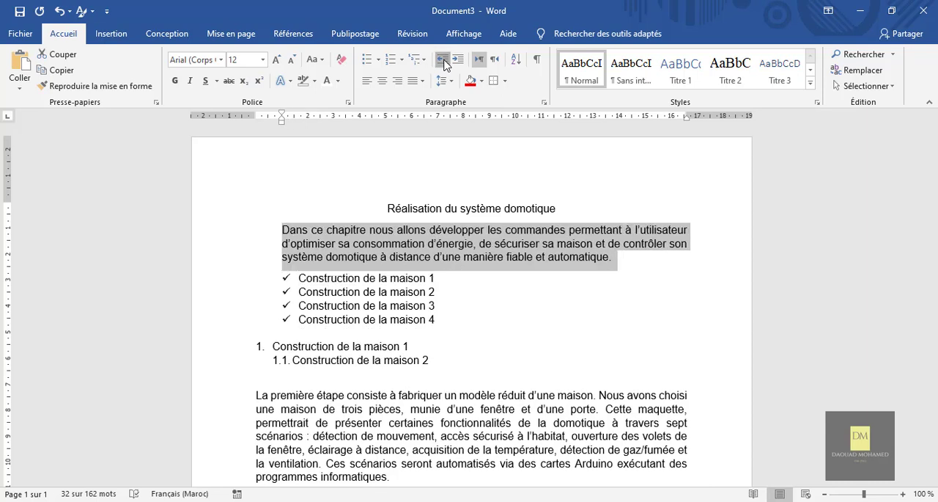
click(444, 60)
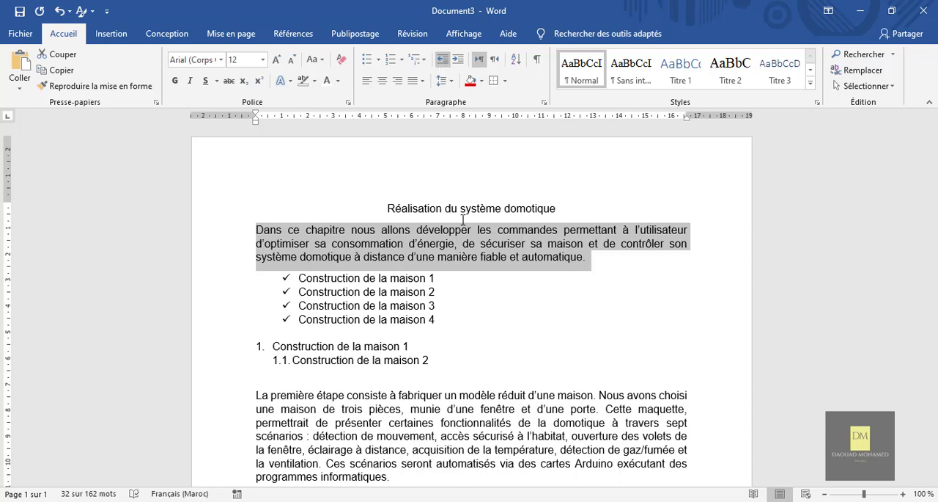
Increase the indent of the four check-marked list items several times to move them away from the left margin
drag(440, 323, 297, 278)
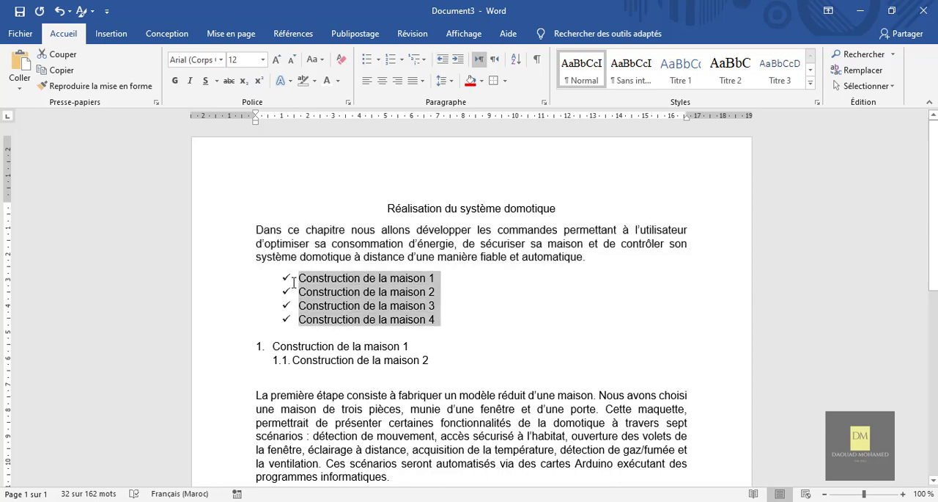
click(458, 59)
click(457, 59)
click(457, 62)
click(456, 62)
click(457, 62)
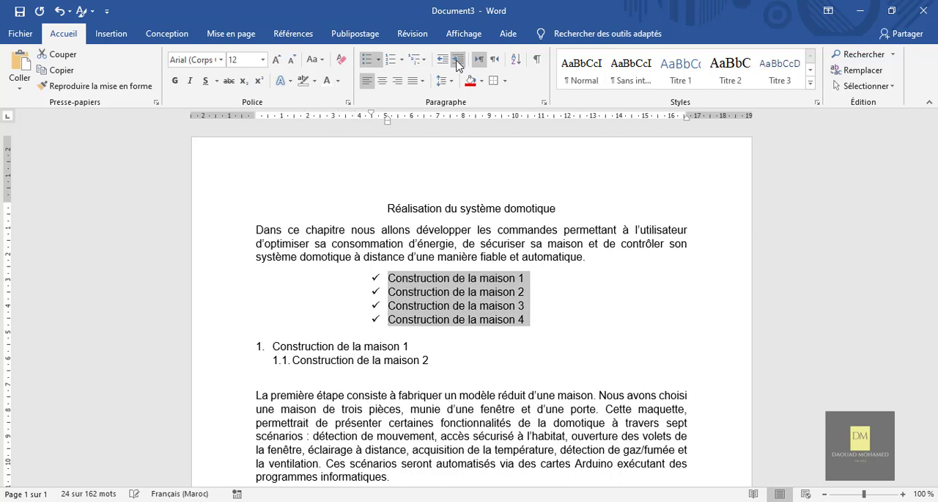
click(456, 61)
click(456, 61)
click(457, 61)
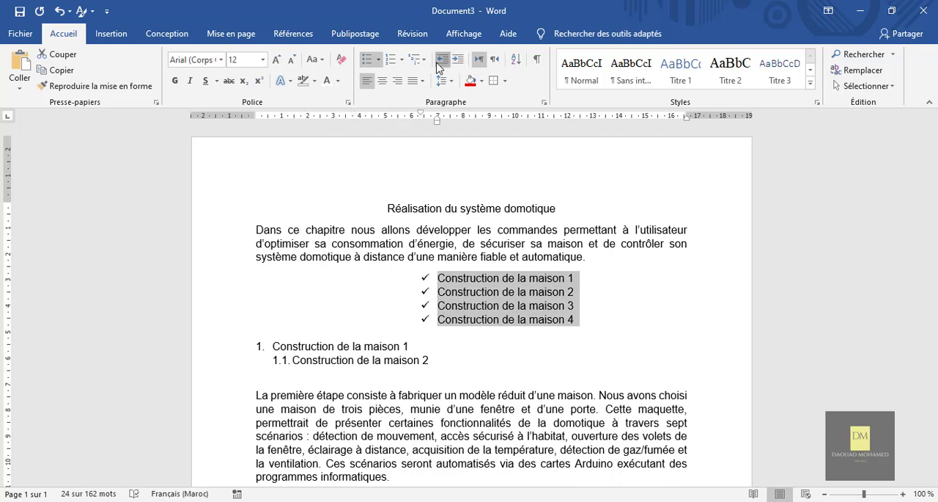
Decrease the indent of the check-marked list until it sits slightly inside the left margin, and deselect it
click(438, 63)
click(438, 63)
click(438, 63)
click(437, 63)
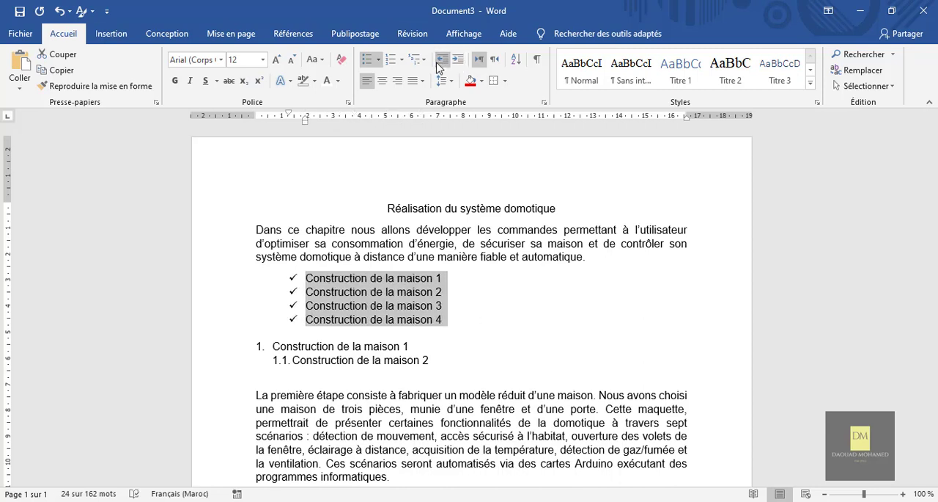
click(484, 334)
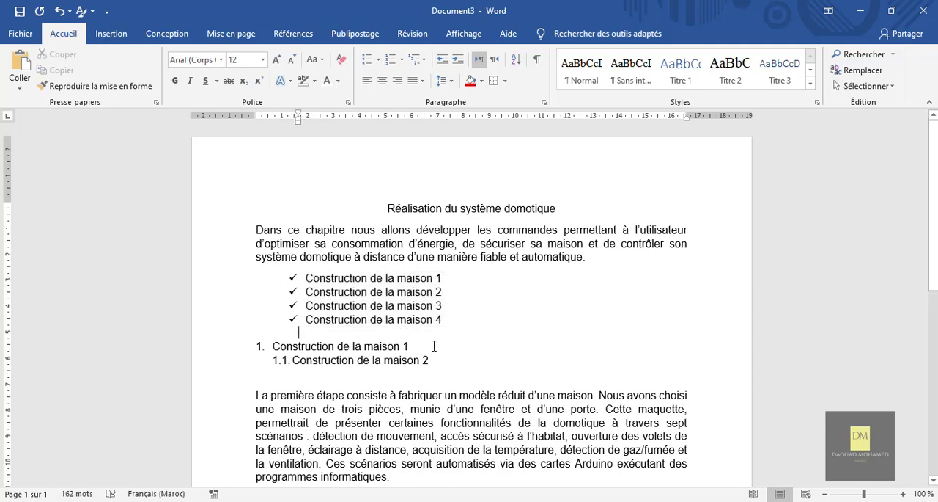
Increase the indent of the numbered level 1 item "Construction de la maison 1" several times
drag(410, 346, 273, 346)
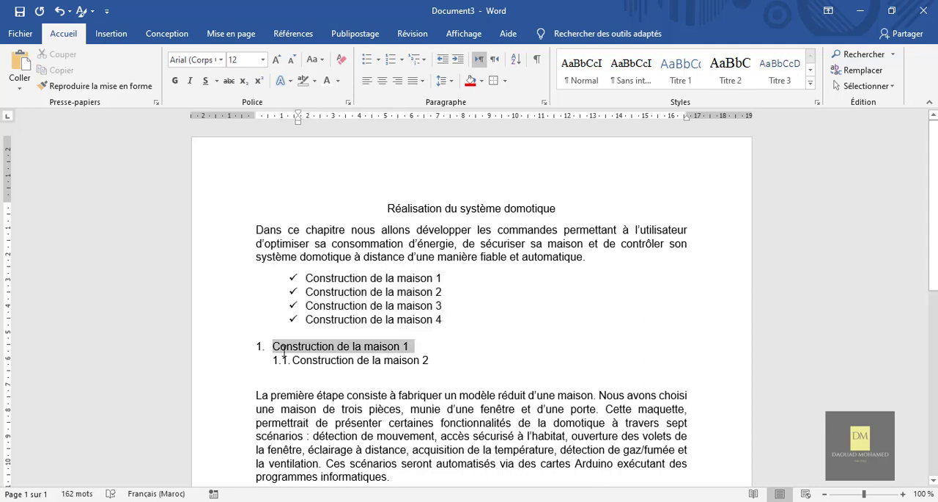
click(457, 60)
click(458, 60)
click(458, 60)
click(458, 60)
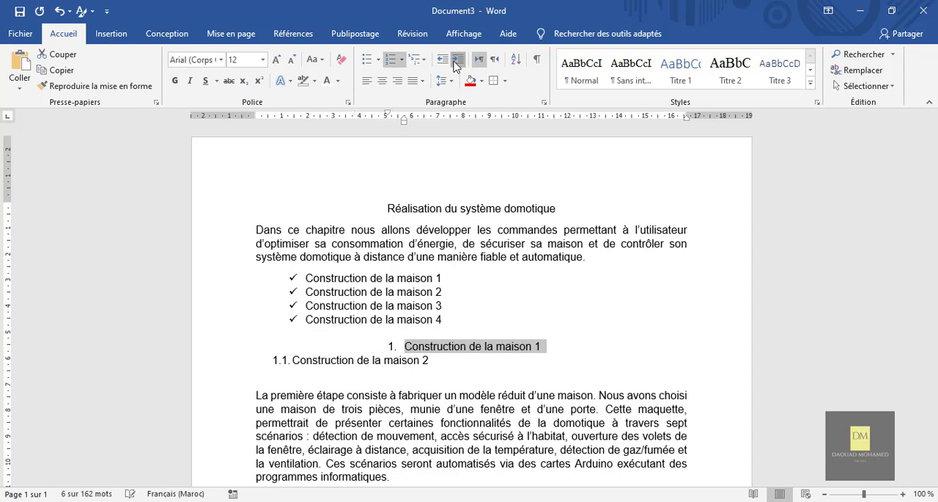
click(457, 60)
Decrease the indent of the numbered item "Construction de la maison 1" back to the left margin and deselect it
click(443, 60)
click(442, 60)
click(442, 59)
click(442, 60)
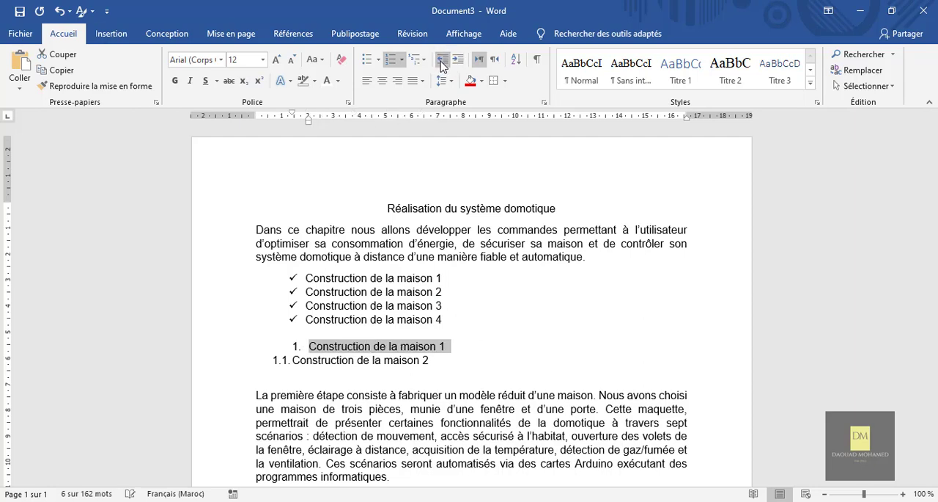
click(442, 60)
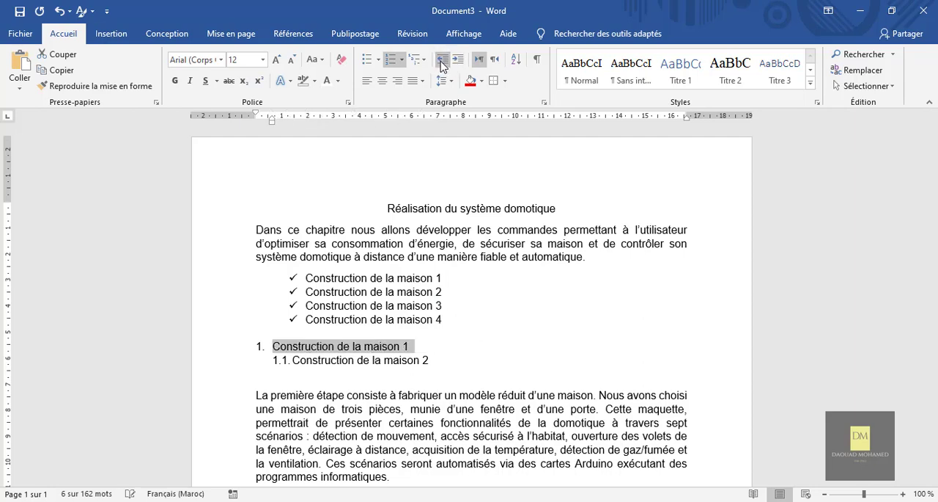
click(473, 346)
Try a line spacing of 2,0 on the whole "La première étape consiste" paragraph, and change it to 3,0
scroll(474, 346, down, 3)
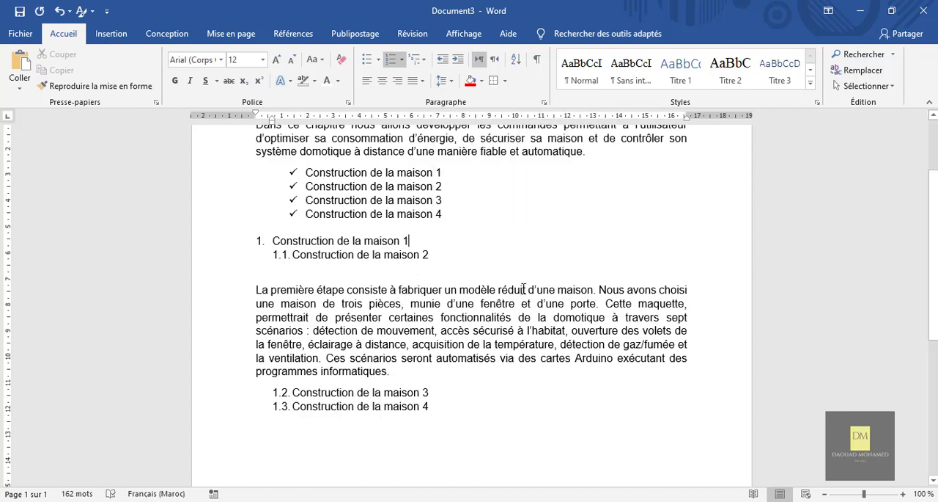
scroll(524, 288, up, 1)
scroll(523, 288, down, 1)
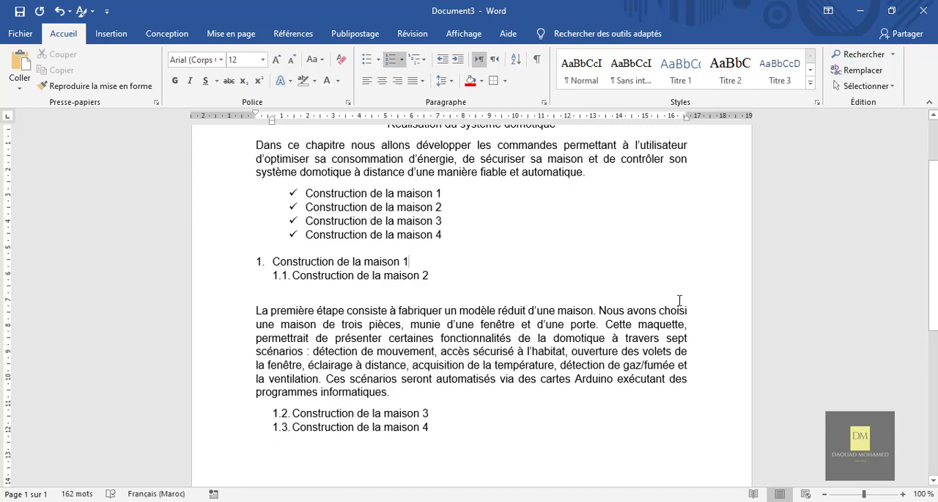
scroll(542, 341, down, 1)
click(391, 339)
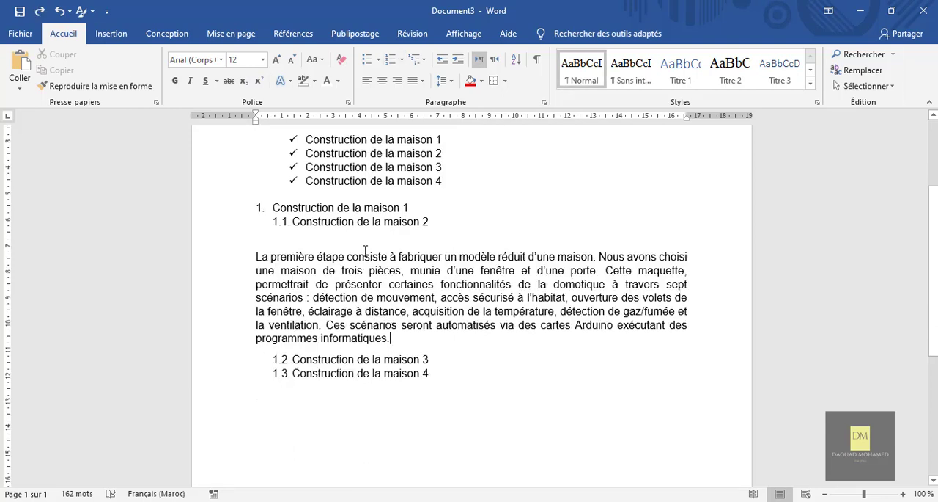
drag(391, 338, 245, 255)
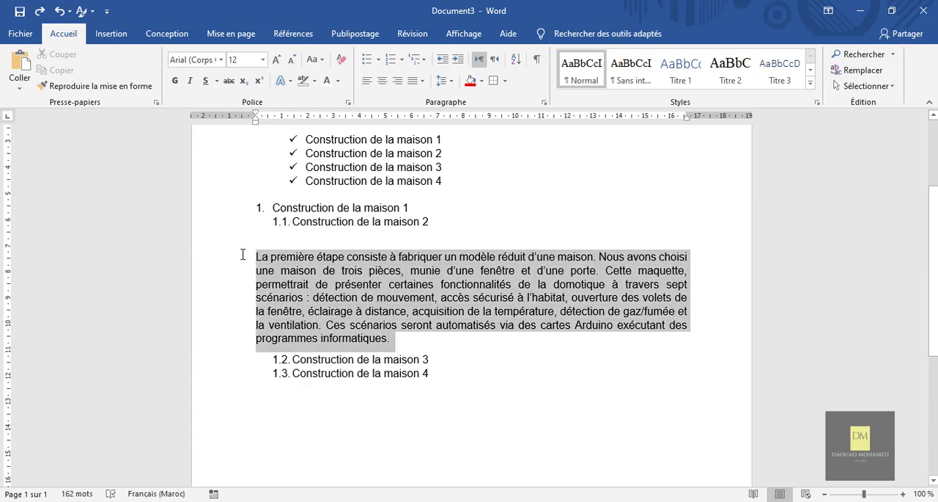
click(452, 82)
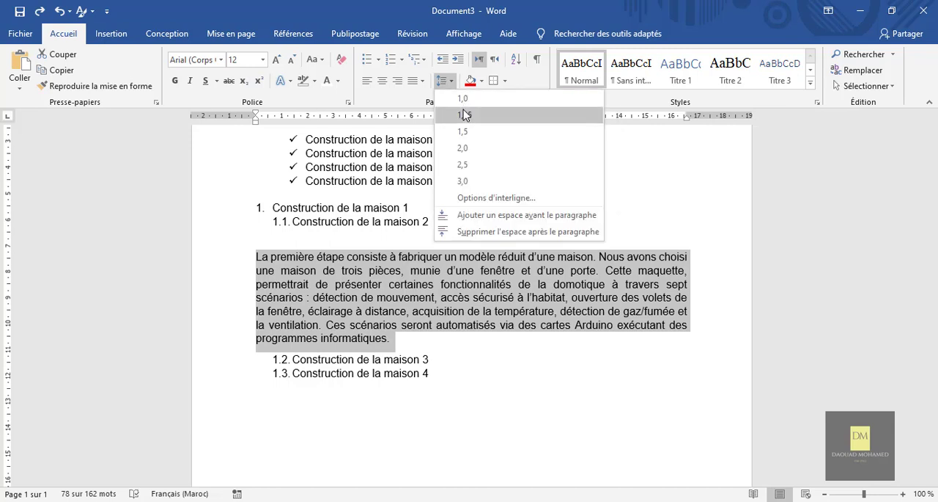
click(469, 148)
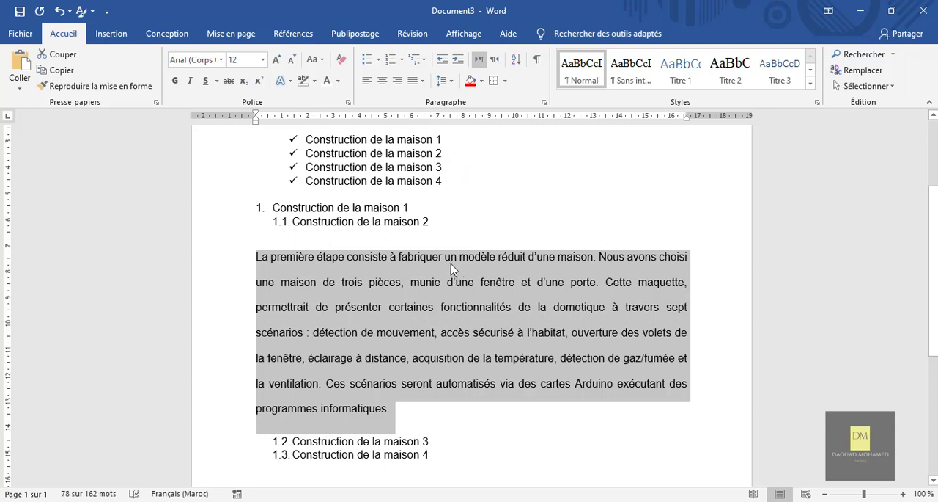
click(443, 80)
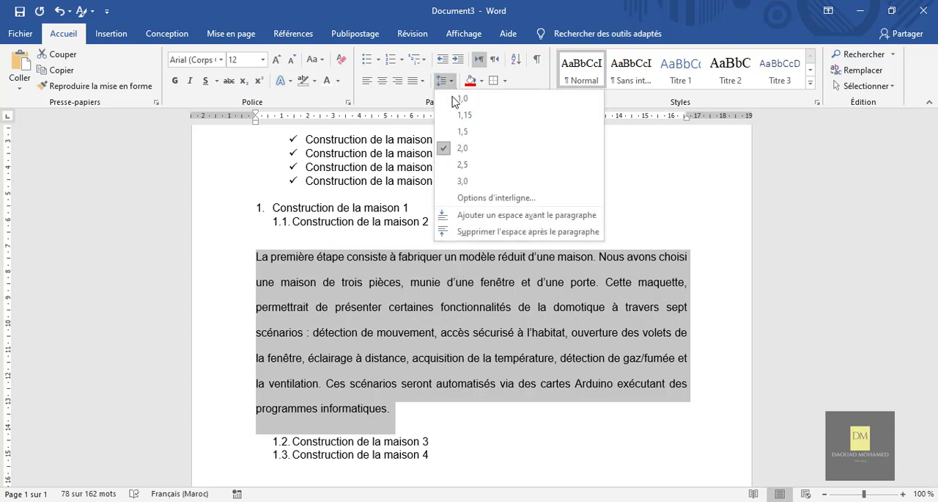
click(465, 181)
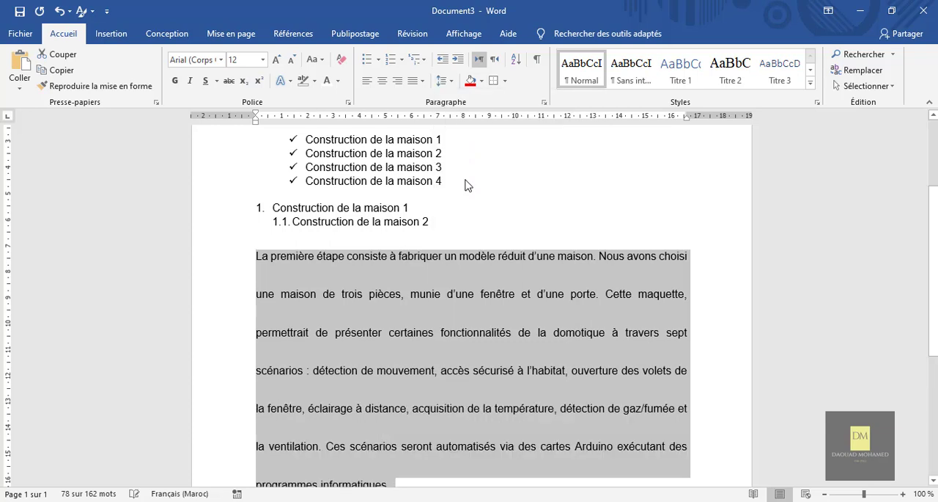
Try line spacings of 1,5 and 1,0 on the "La première étape consiste" paragraph, and settle on 1,5
click(452, 83)
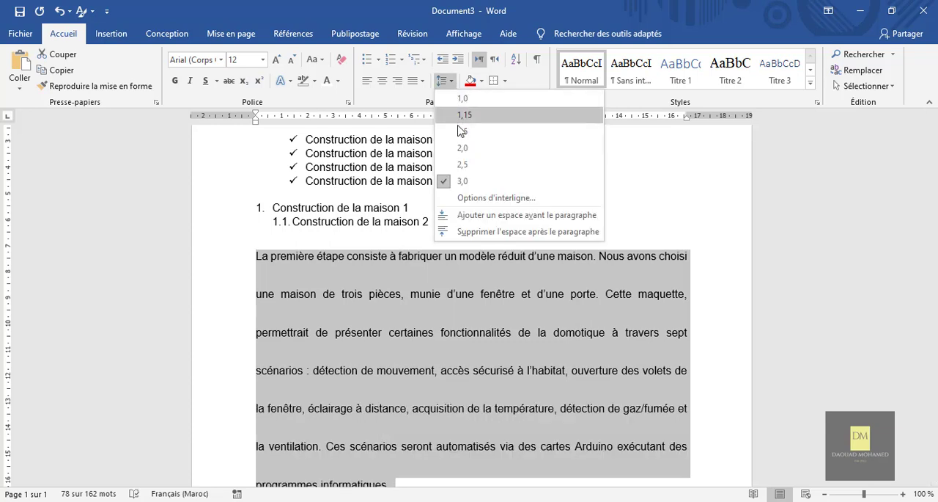
click(458, 128)
click(448, 81)
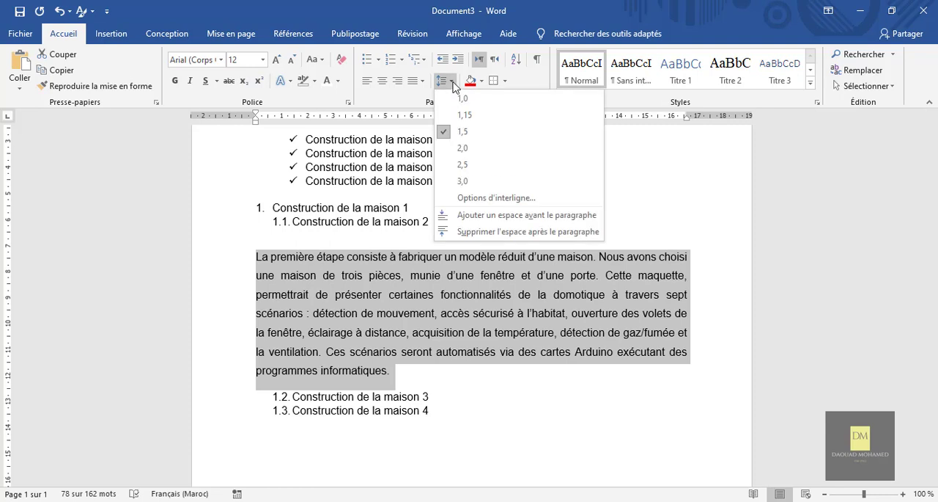
click(456, 101)
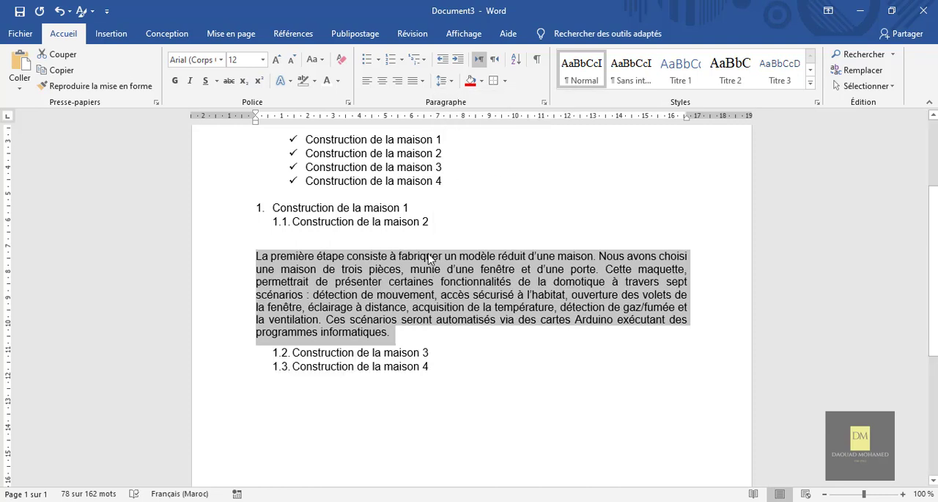
click(449, 81)
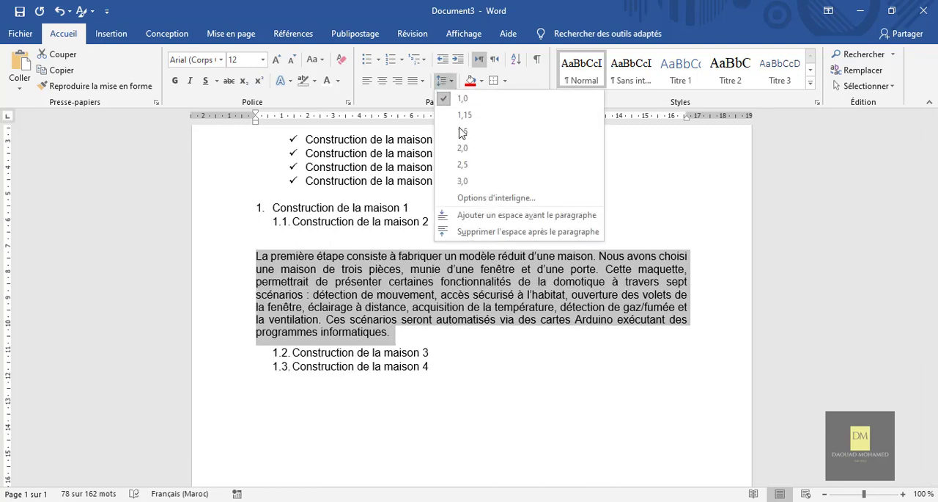
click(470, 133)
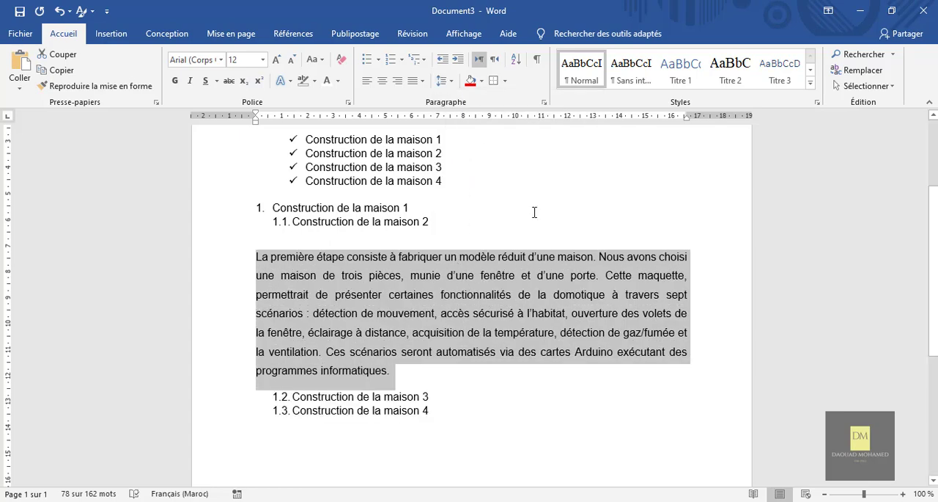
Remove the space after the "La première étape consiste" paragraph and add a space before it
scroll(469, 242, up, 3)
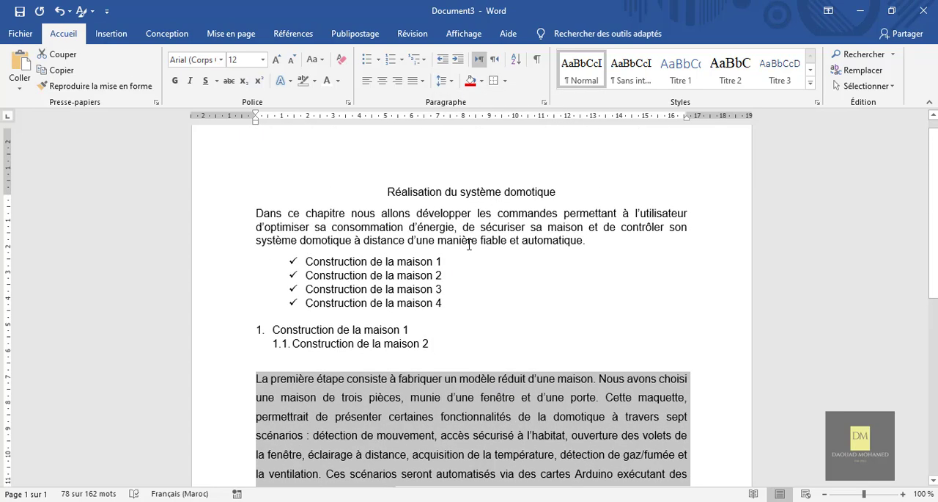
scroll(469, 242, down, 1)
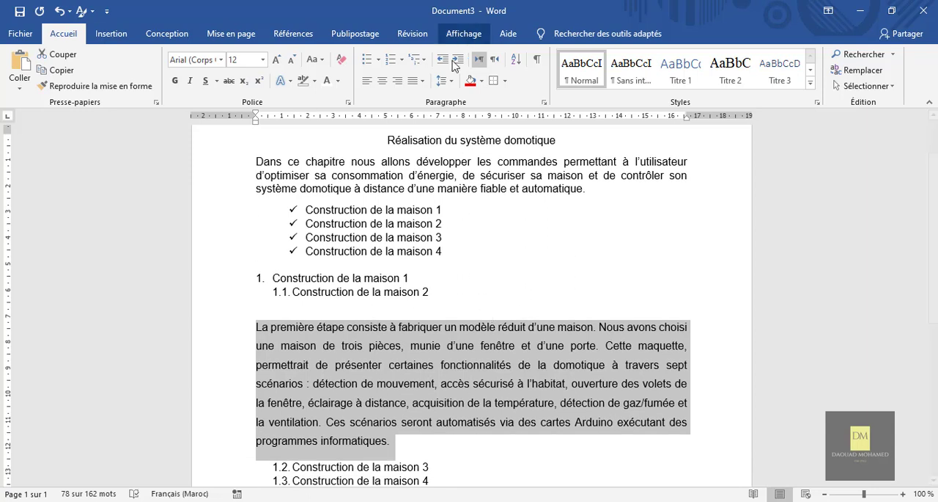
click(452, 82)
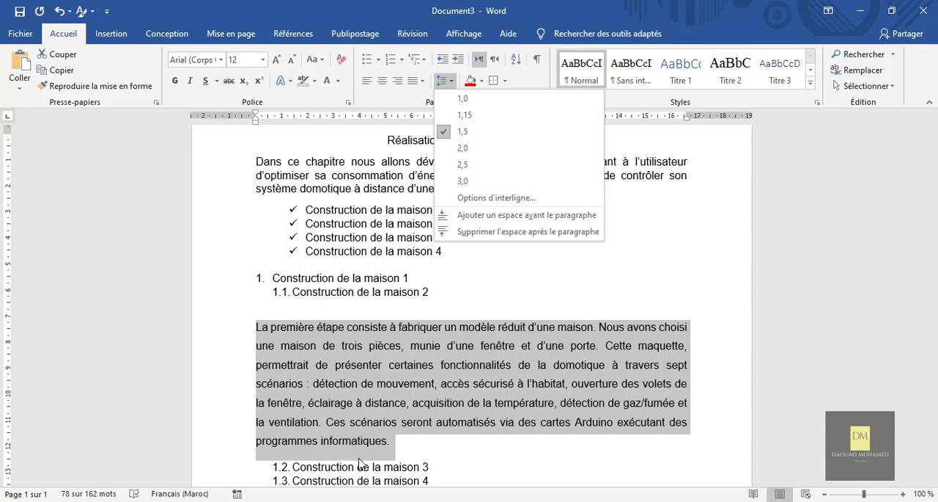
click(493, 232)
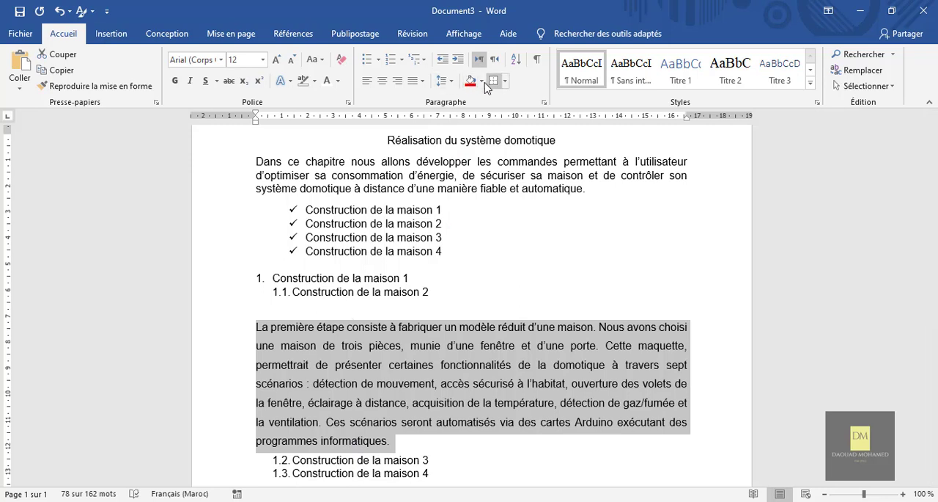
click(453, 86)
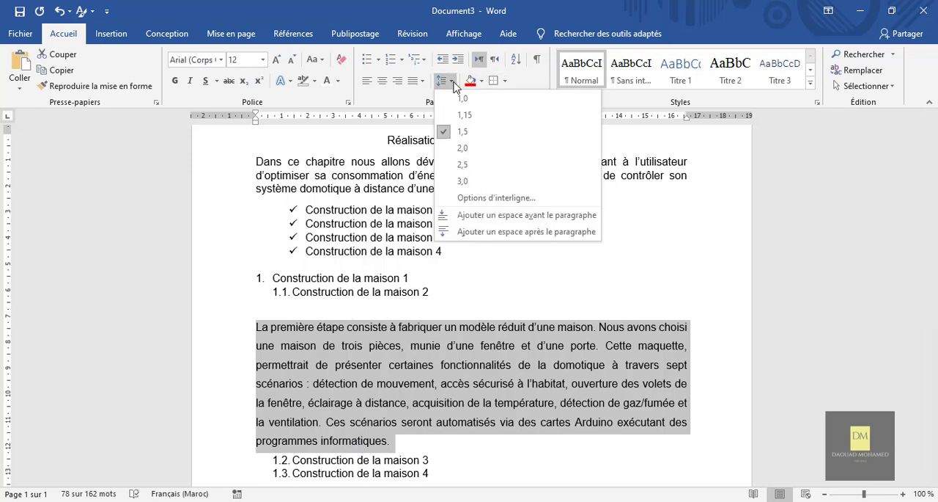
click(490, 217)
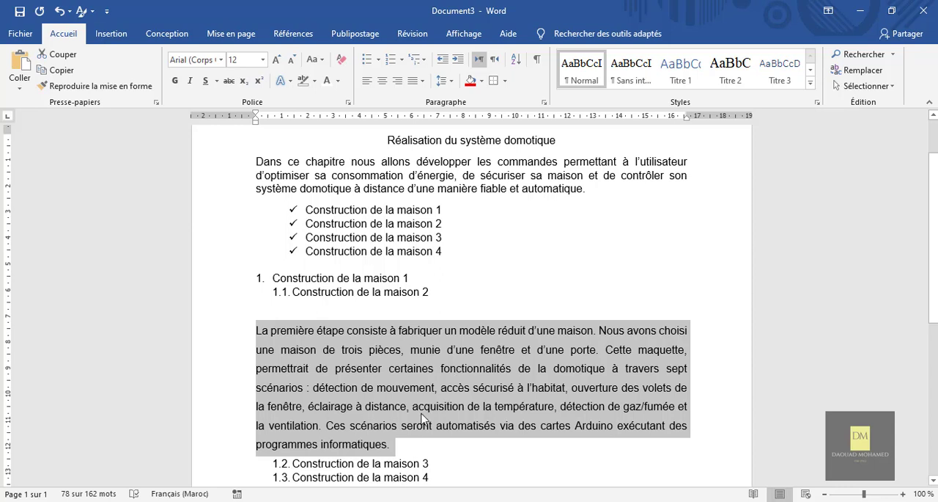
Shade the background of the "La première étape consiste" paragraph in standard red and deselect it
click(482, 80)
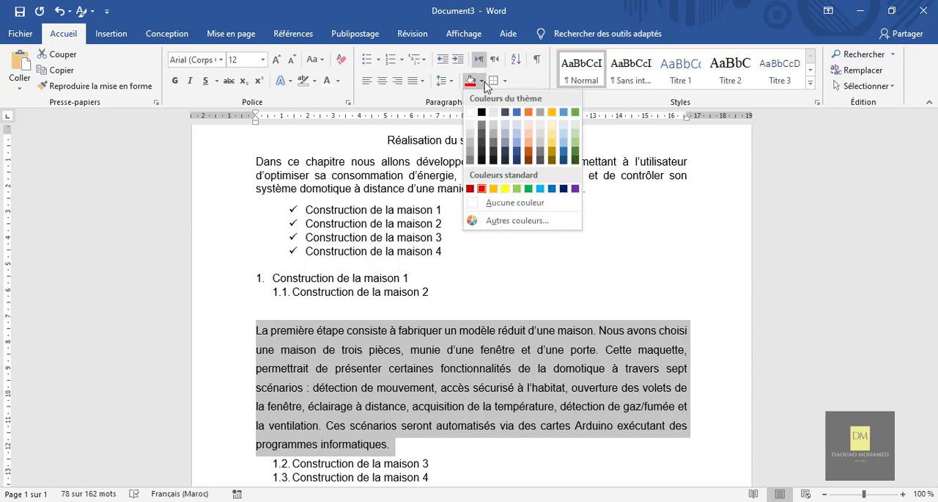
click(482, 189)
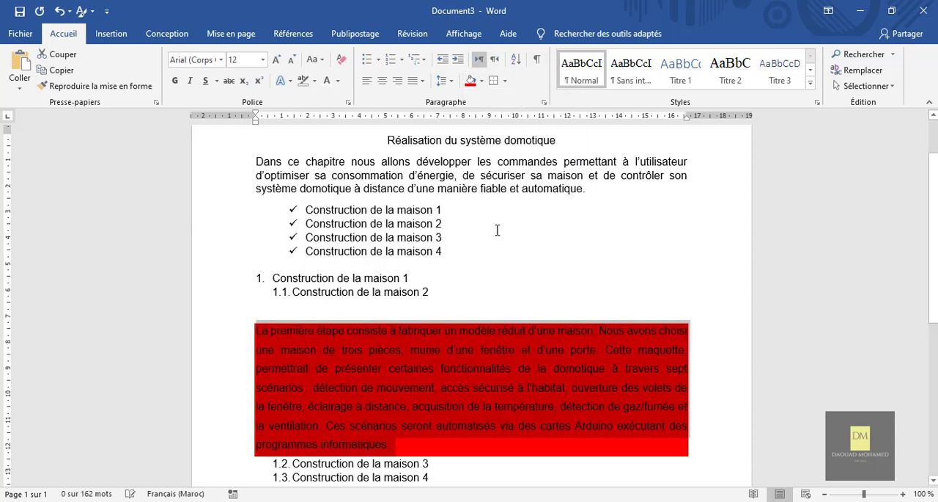
click(577, 296)
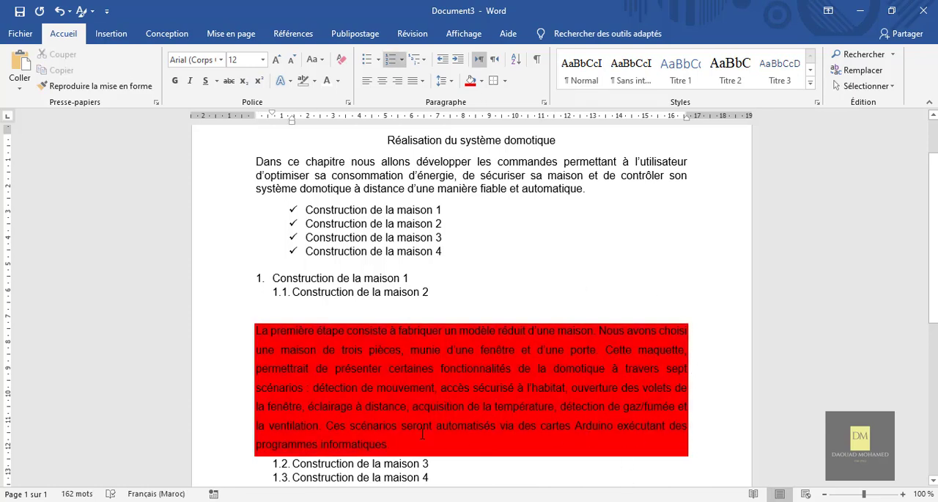
Set the text colour of the shaded "La première étape consiste" paragraph to white and deselect it
drag(388, 444, 260, 338)
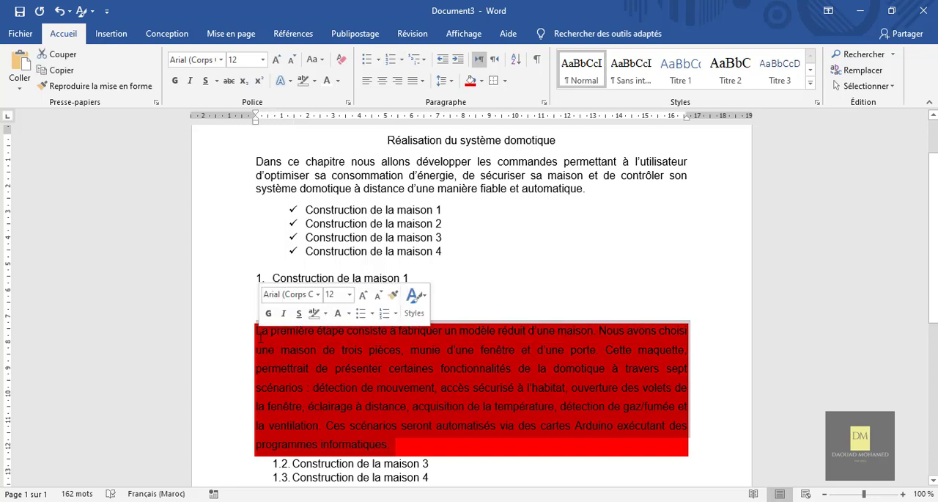
click(327, 85)
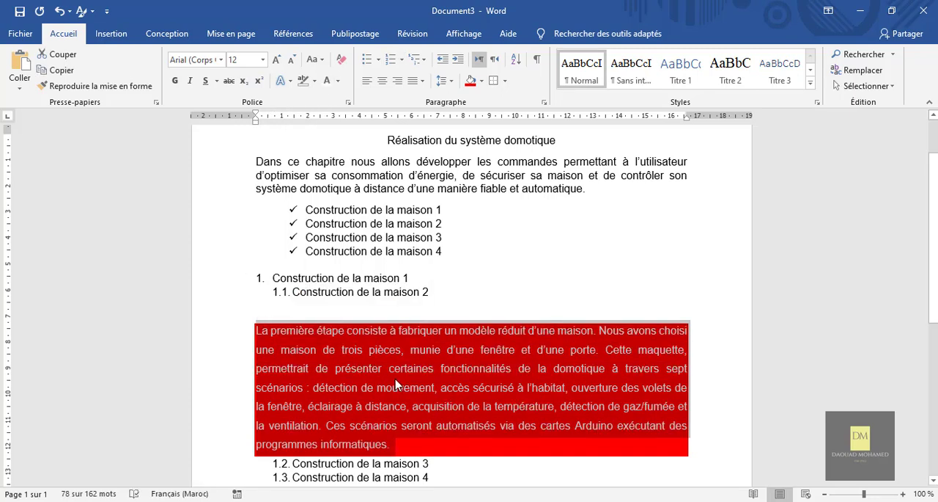
click(562, 265)
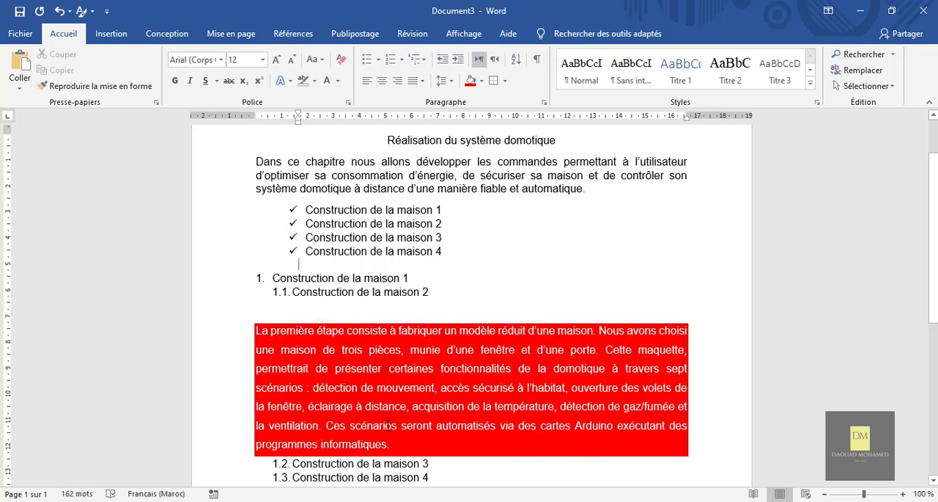
Change the background shading of the "La première étape consiste" paragraph to blue and deselect it
drag(393, 444, 250, 330)
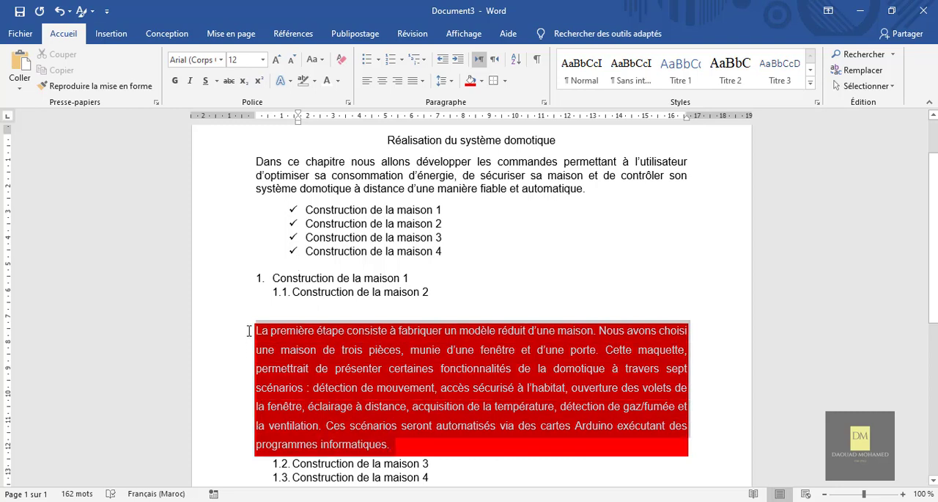
click(483, 81)
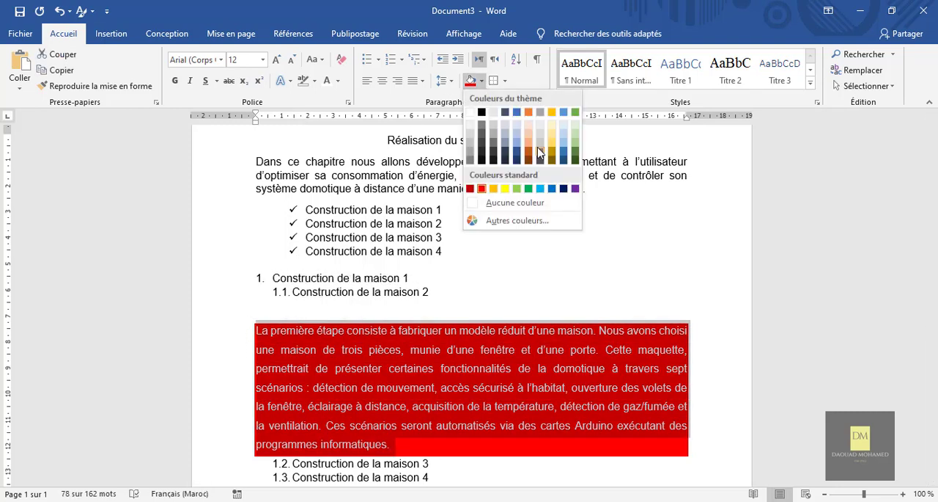
click(506, 202)
click(703, 287)
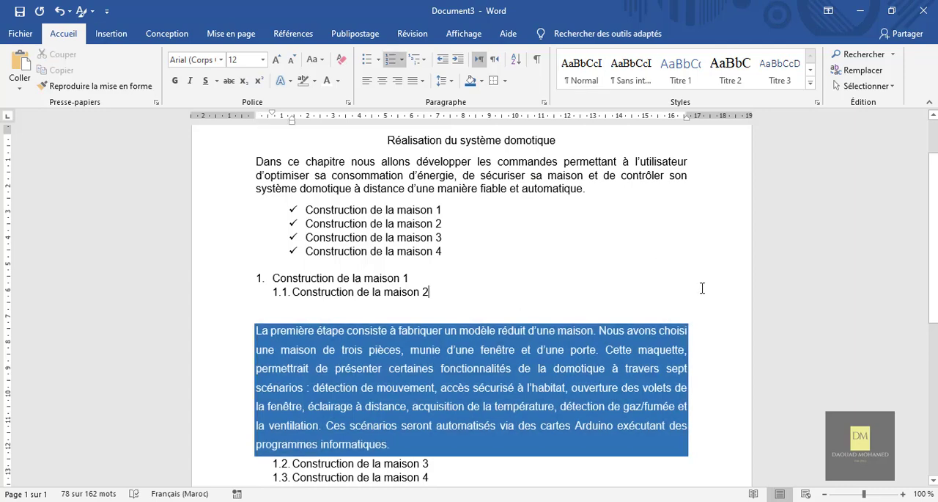
scroll(605, 275, down, 1)
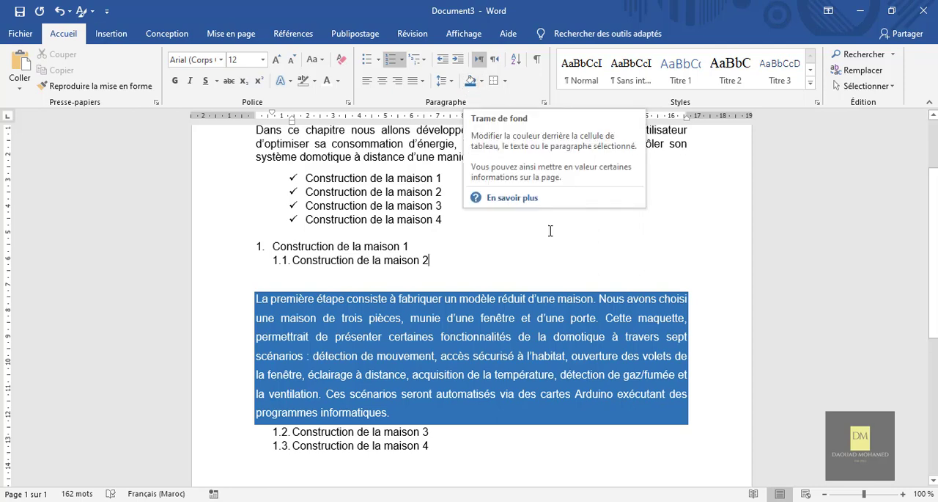
scroll(549, 231, up, 3)
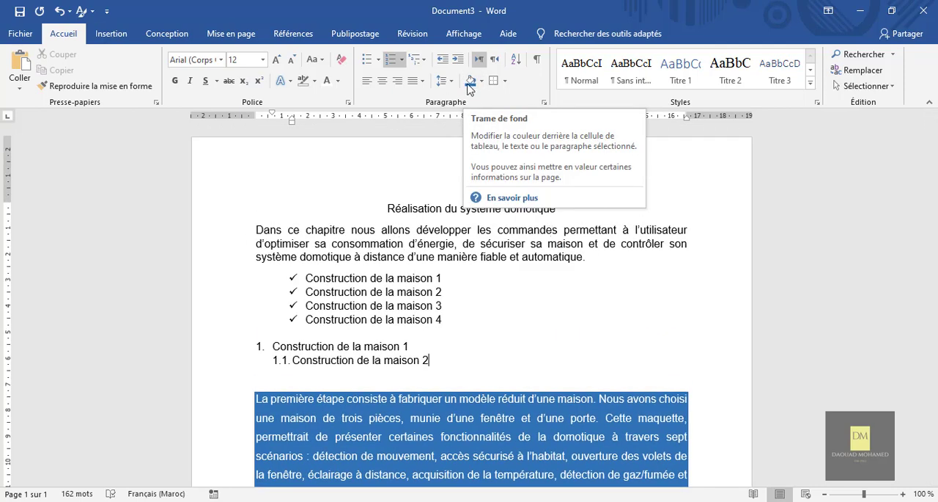
Add left, right and bottom borders to the whole "Dans ce chapitre" paragraph
click(383, 192)
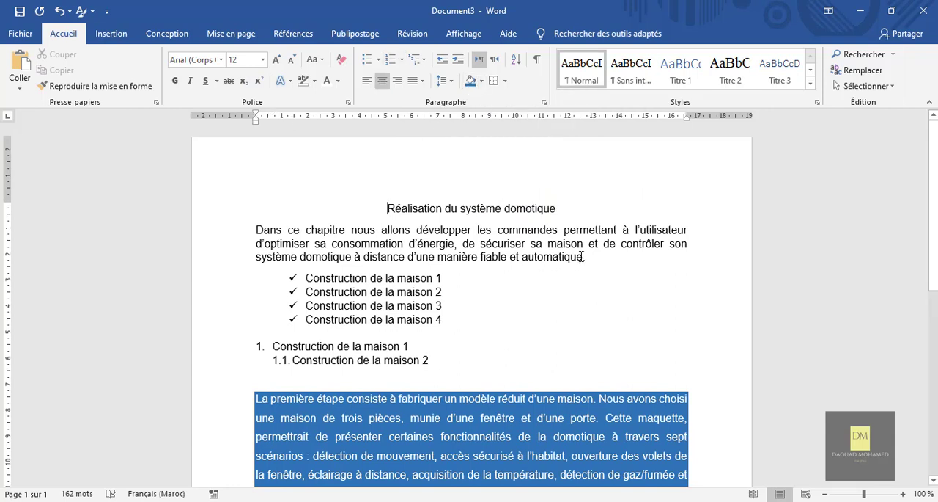
drag(433, 247, 256, 229)
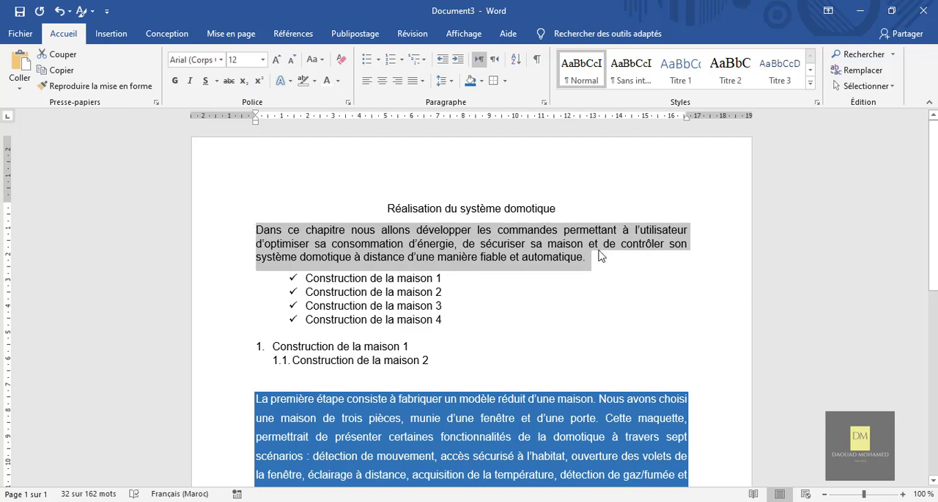
click(505, 81)
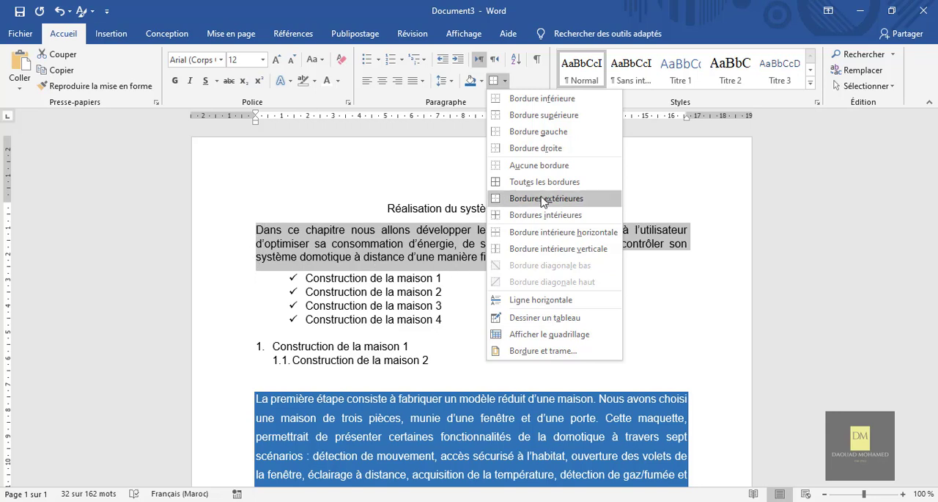
click(511, 132)
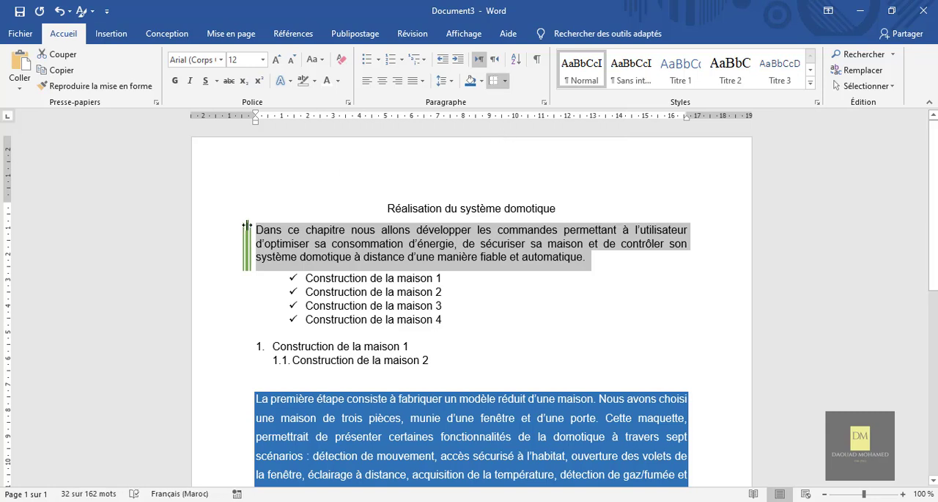
click(505, 81)
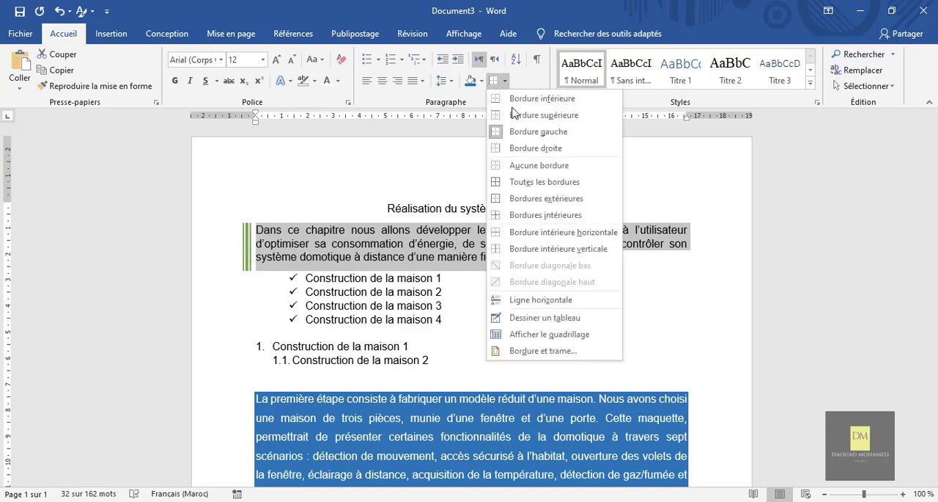
click(543, 153)
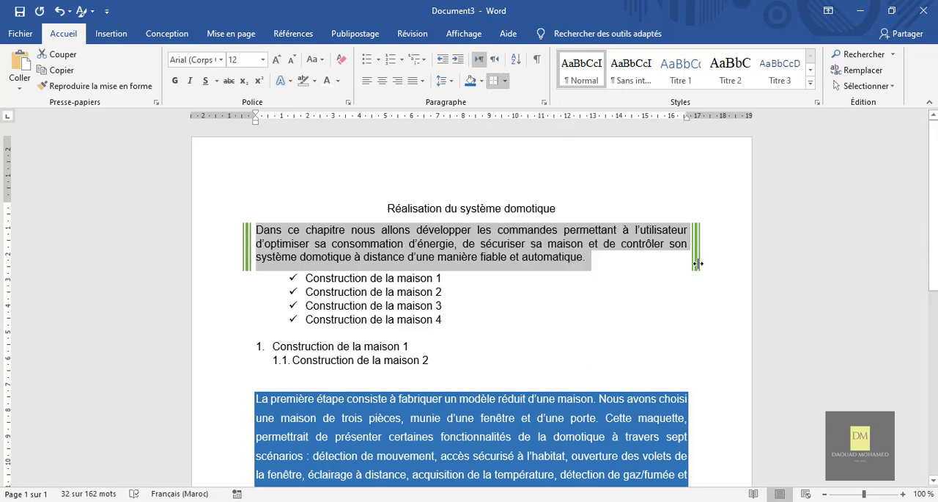
click(505, 81)
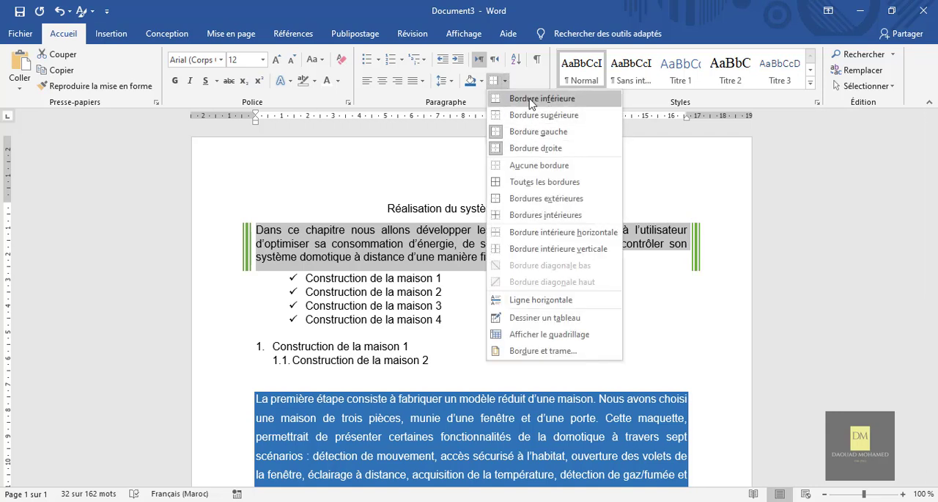
click(531, 99)
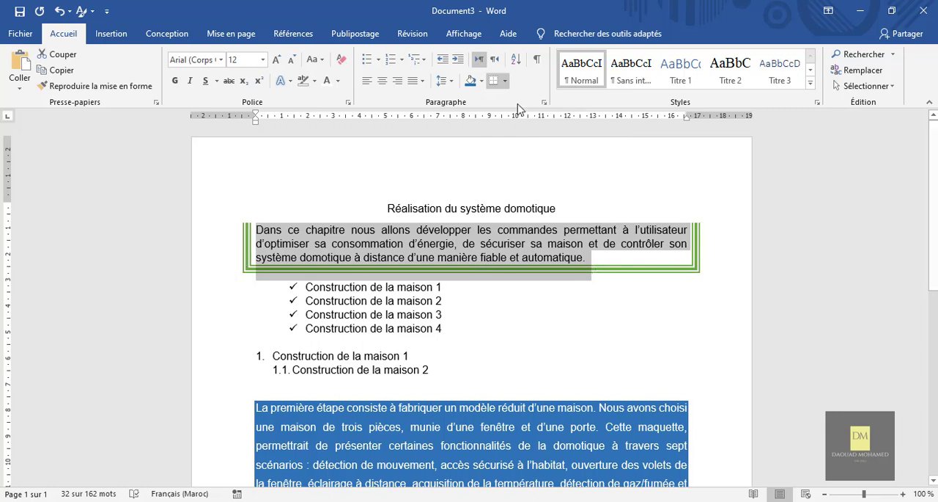
Clear all borders from the "Dans ce chapitre" paragraph and apply outside borders around it
click(505, 79)
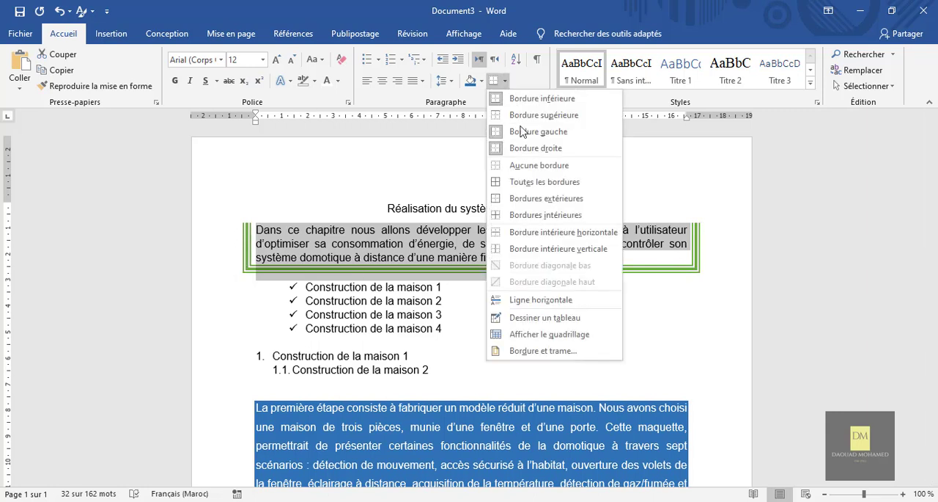
click(539, 165)
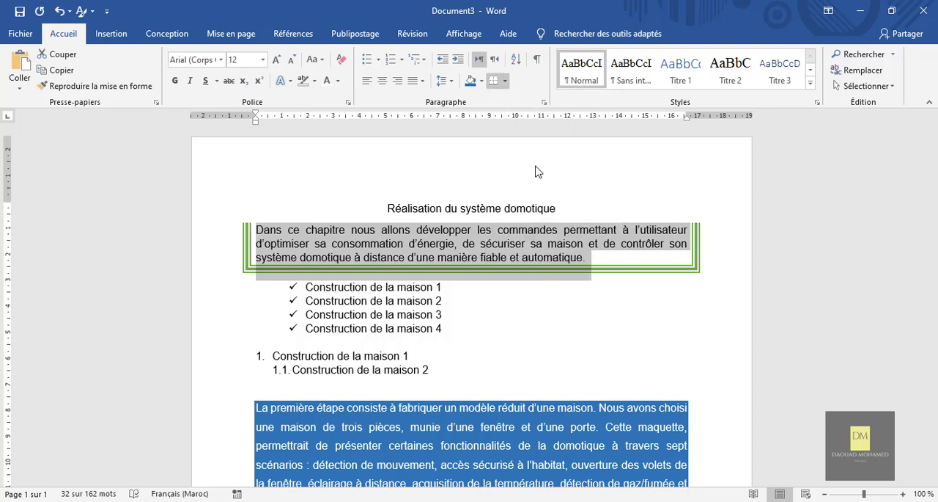
click(506, 82)
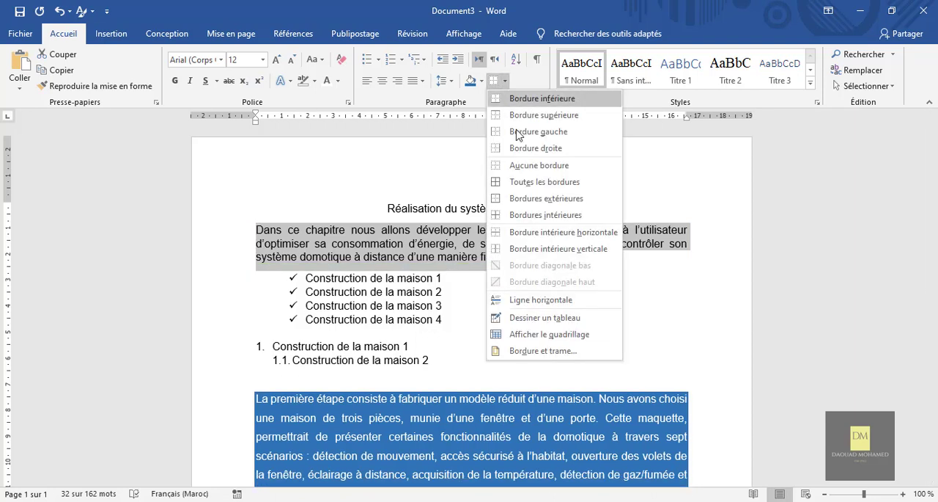
click(540, 139)
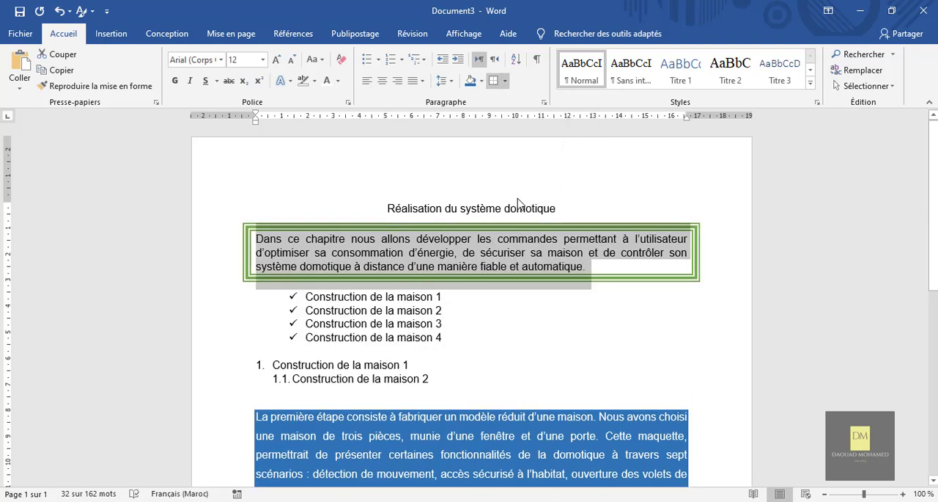
Change the border of the "Dans ce chapitre" paragraph to the thick two-tone line style in orange, keeping a 3 pt width
click(505, 80)
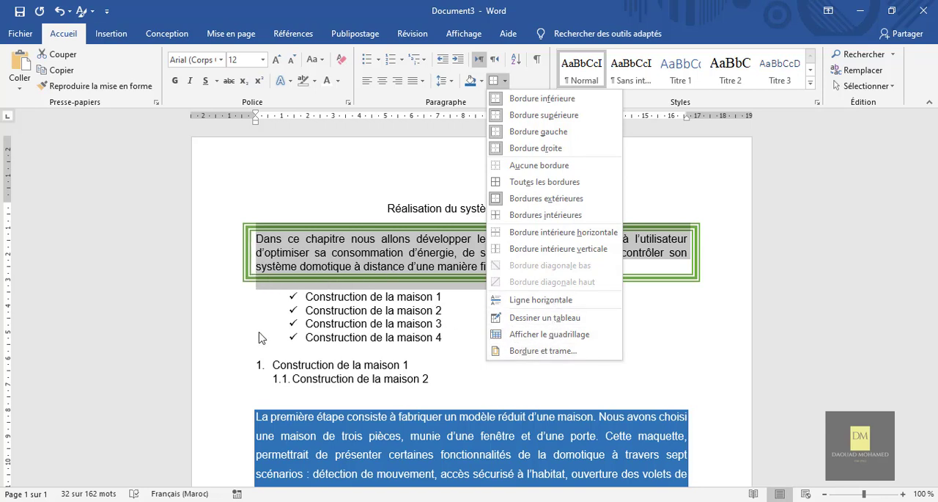
click(534, 352)
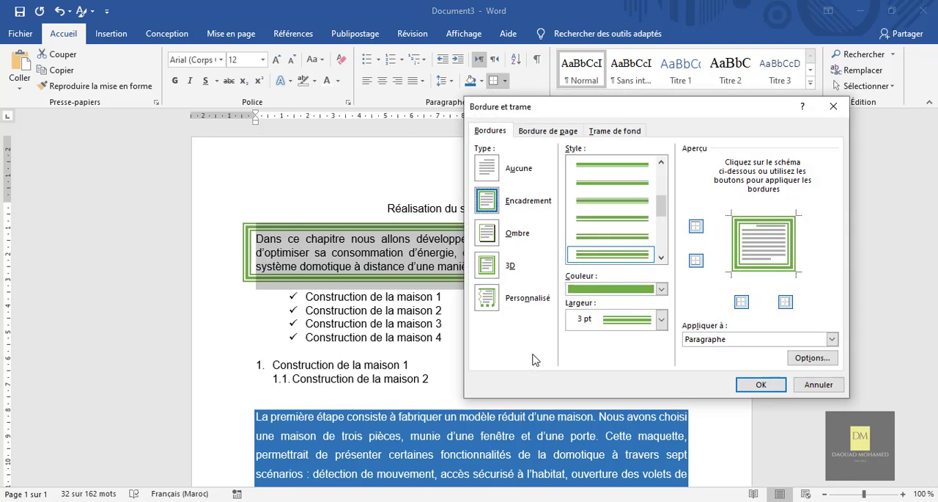
click(662, 291)
click(635, 341)
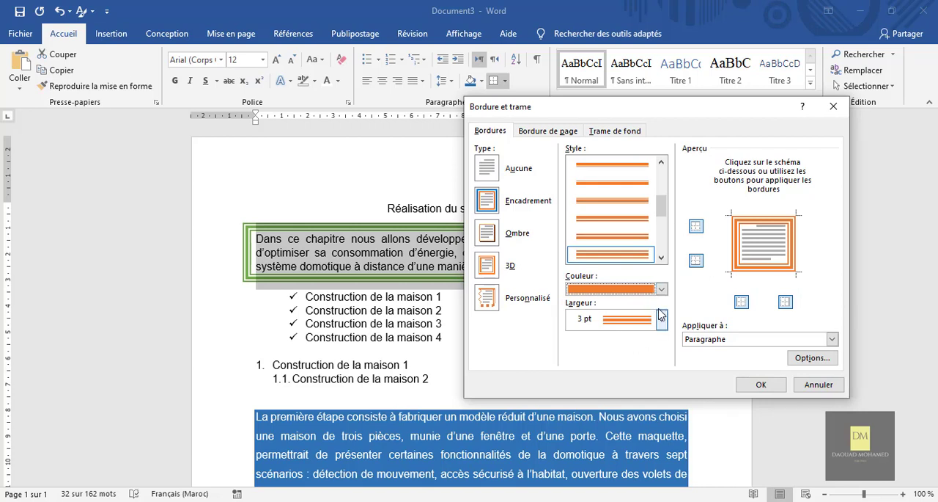
click(662, 318)
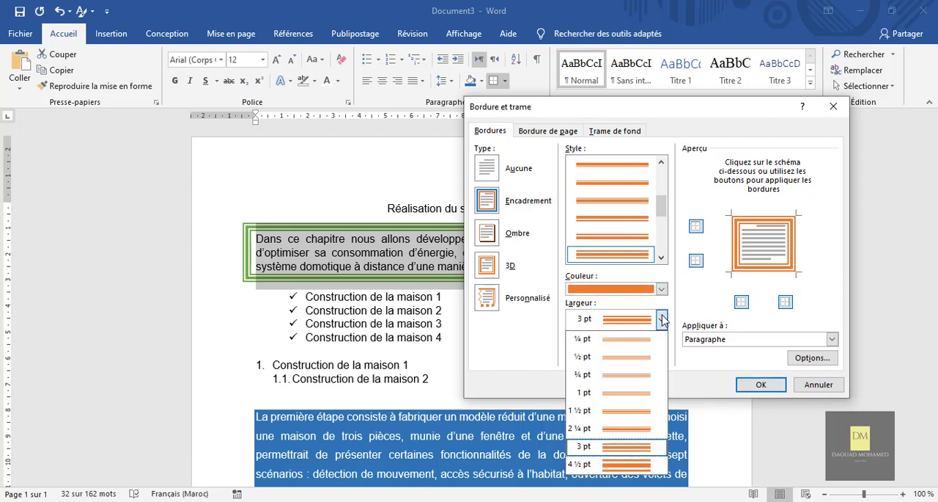
click(662, 319)
click(662, 319)
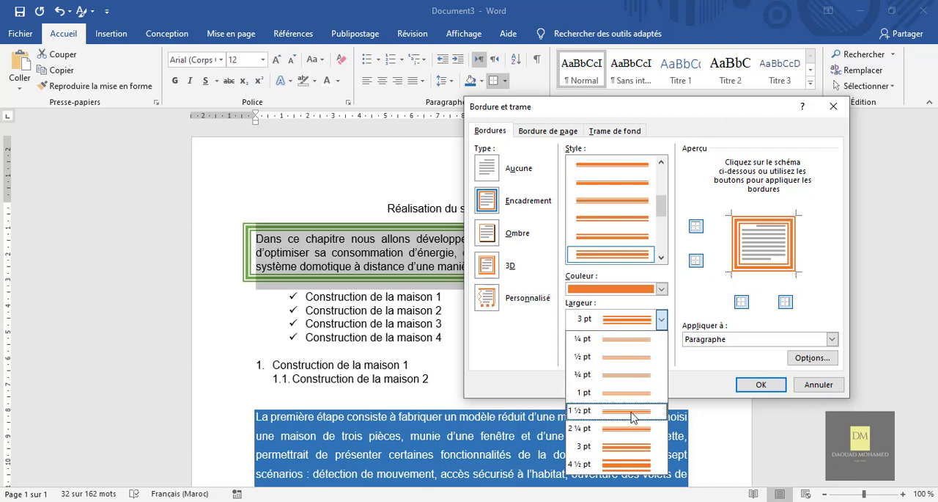
click(663, 320)
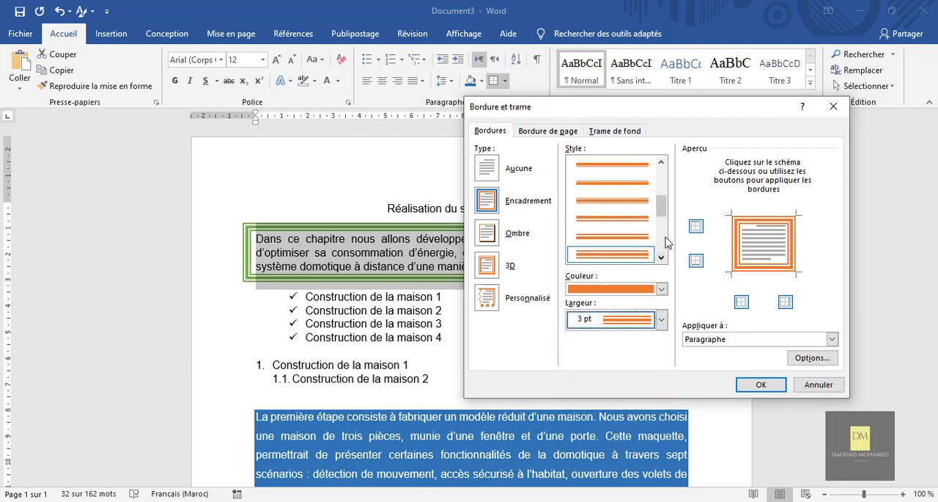
mouse_move(663, 209)
mouse_down()
mouse_move(662, 184)
mouse_move(662, 237)
mouse_up()
click(635, 219)
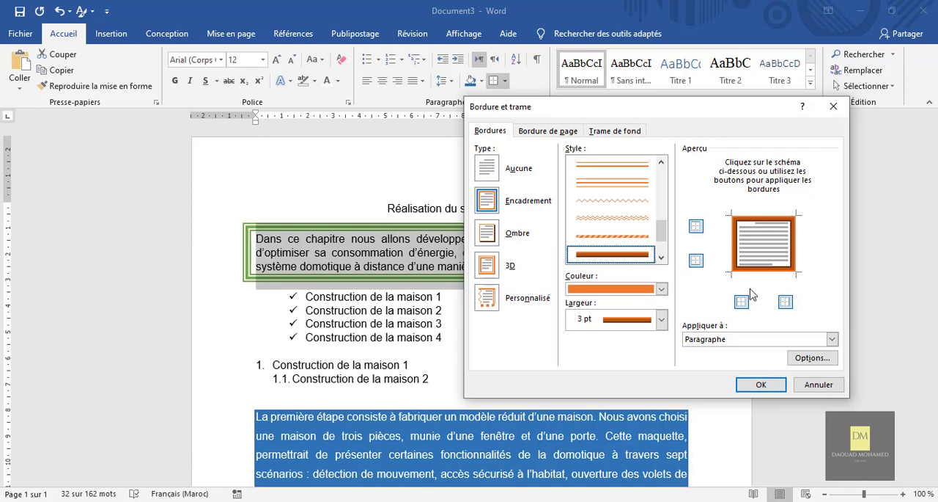
In the border options, set the top distance between border and text to 14 pt
click(813, 358)
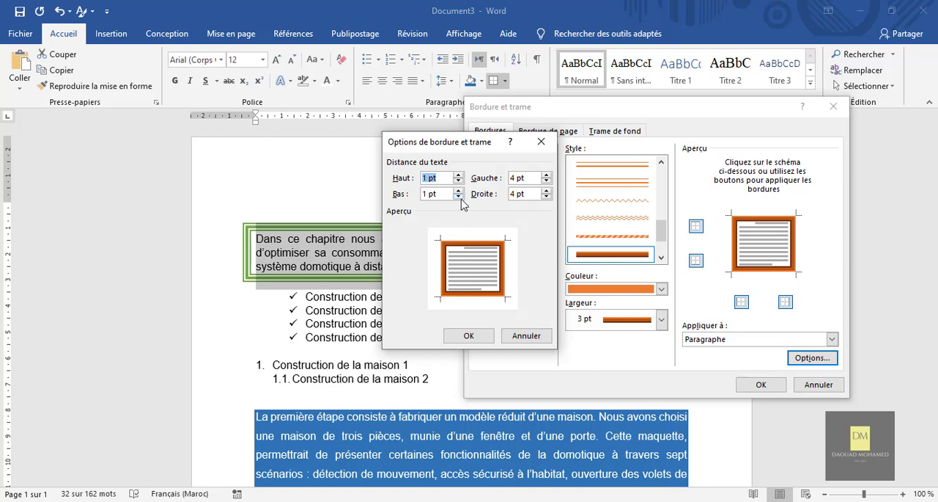
click(458, 175)
click(458, 175)
click(458, 175)
click(458, 175)
click(458, 175)
click(458, 175)
click(458, 175)
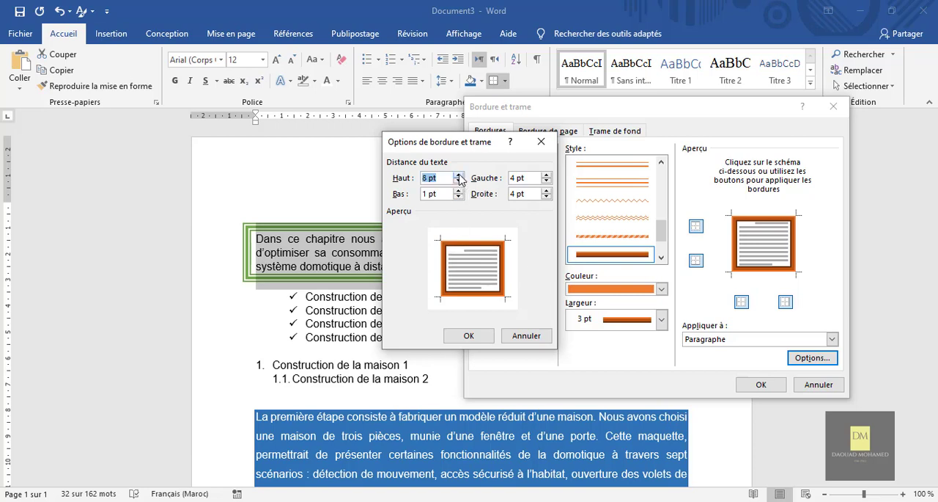
click(458, 175)
click(459, 175)
click(459, 175)
click(459, 175)
click(458, 175)
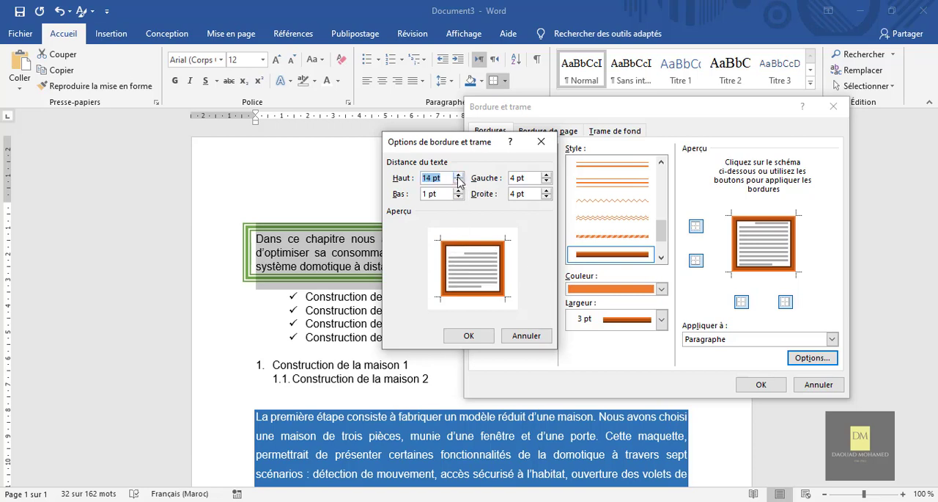
Set the bottom border distance to 14 pt and the left to 8 pt, increase the right distance, and apply the border to the paragraph
click(458, 189)
click(457, 190)
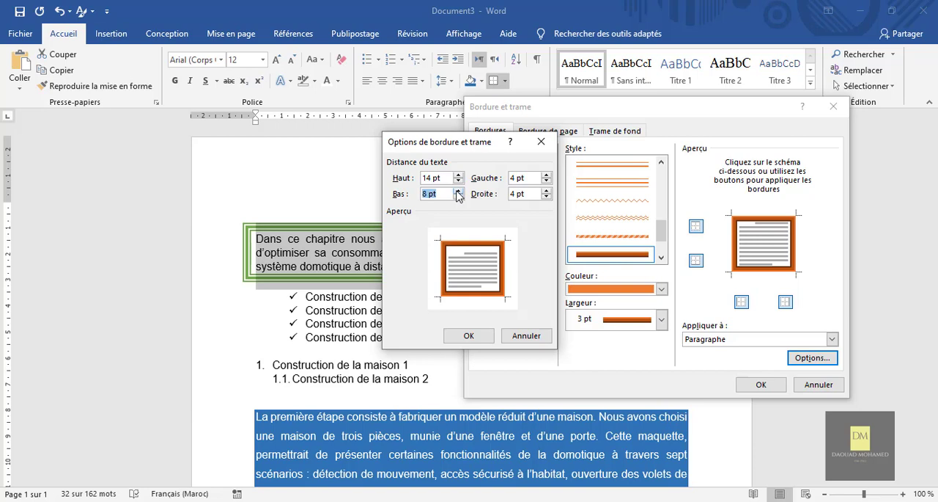
click(458, 190)
click(457, 190)
click(457, 190)
click(547, 175)
click(546, 175)
click(547, 175)
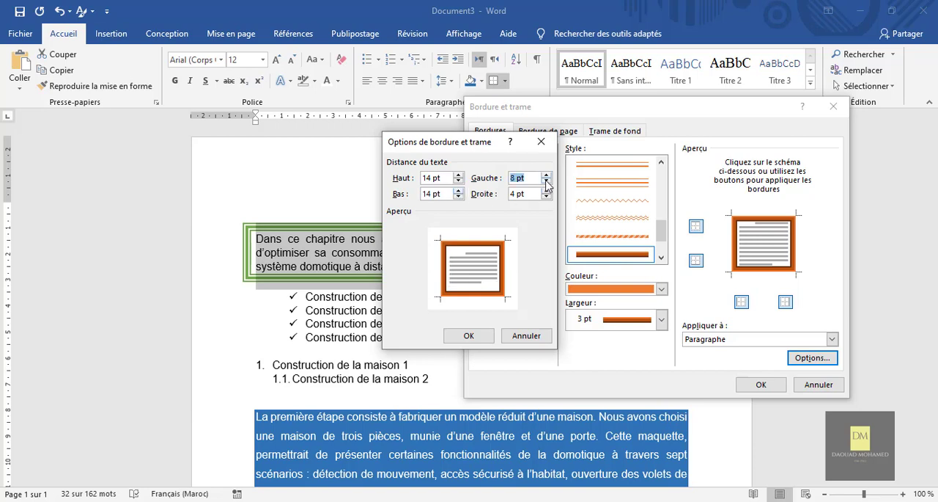
click(546, 190)
click(484, 339)
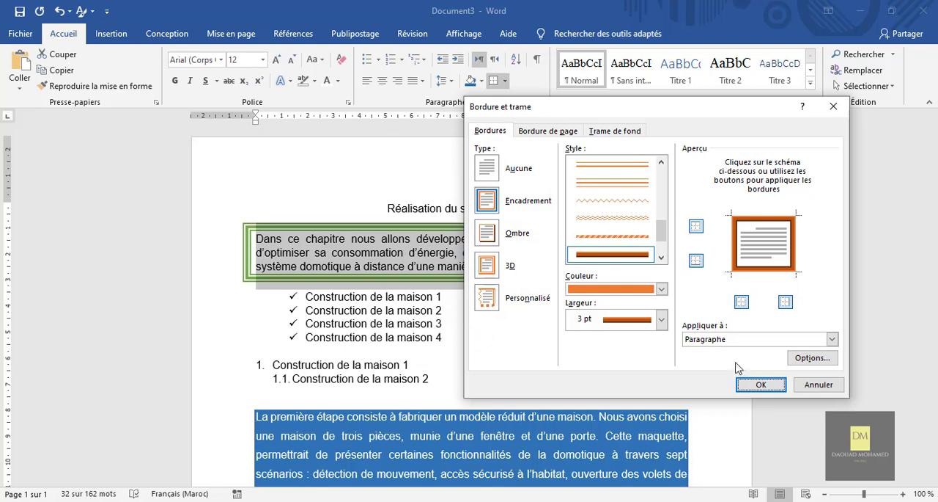
click(750, 385)
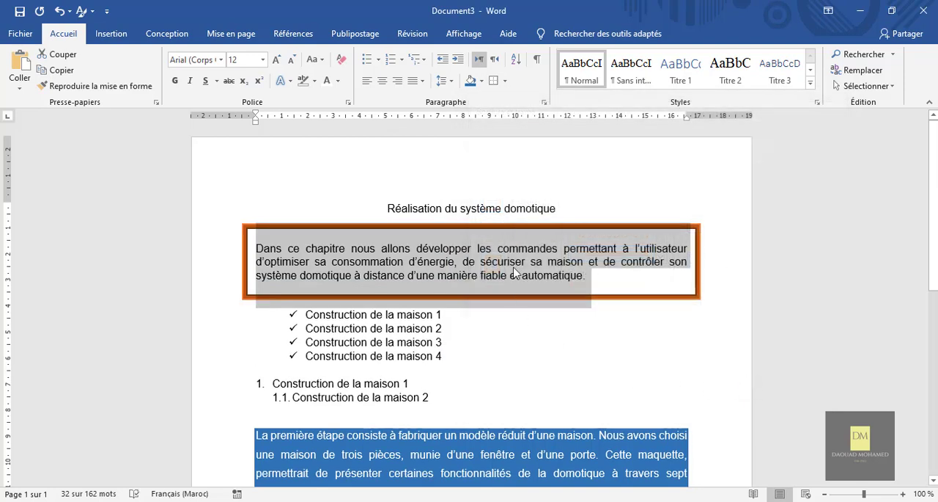
click(649, 314)
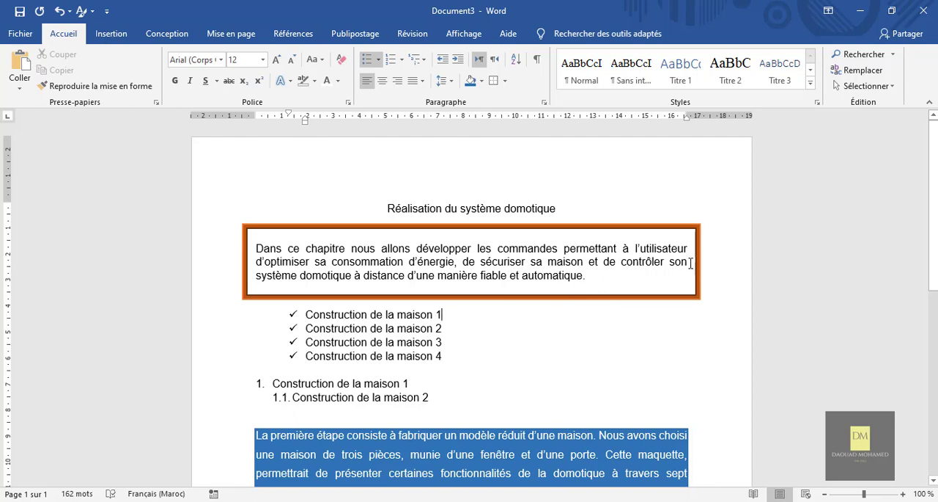
Set the text direction of the check-marked items "Construction de la maison 1" and "Construction de la maison 2" to right-to-left
click(709, 304)
scroll(710, 305, down, 5)
scroll(710, 305, up, 4)
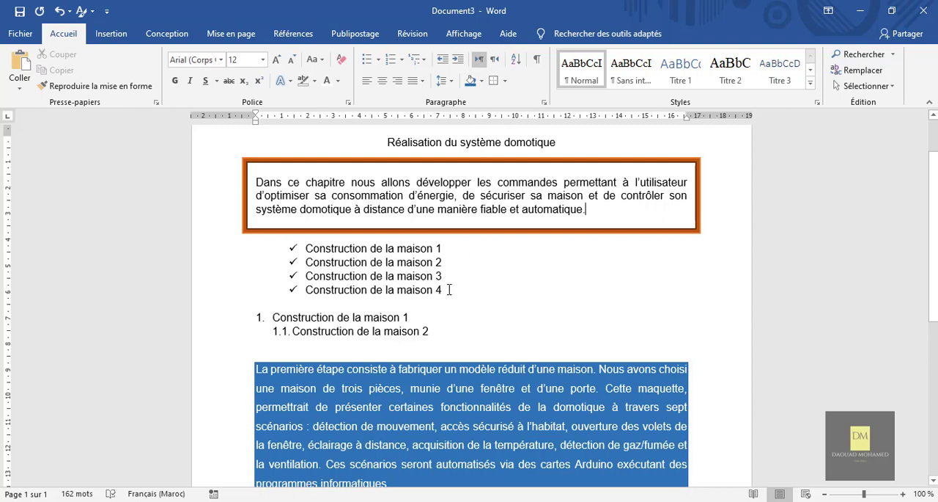
drag(450, 290, 305, 275)
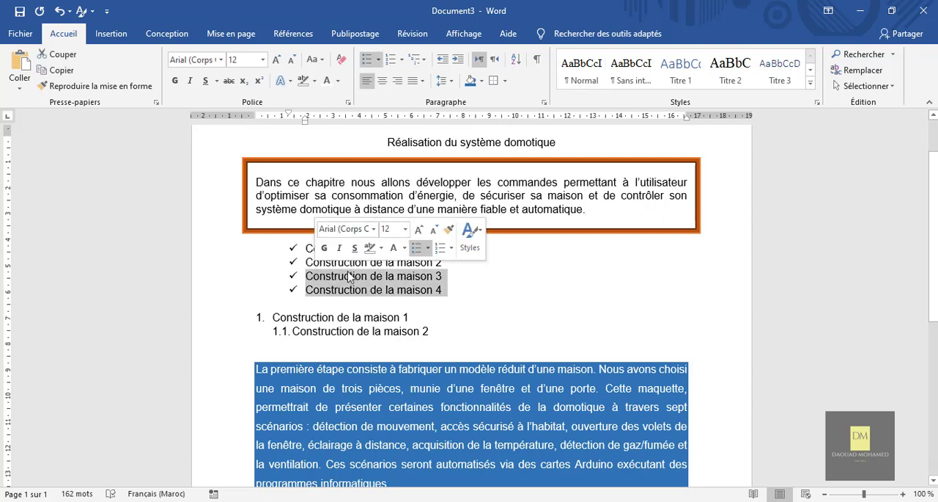
click(449, 277)
drag(443, 262, 305, 248)
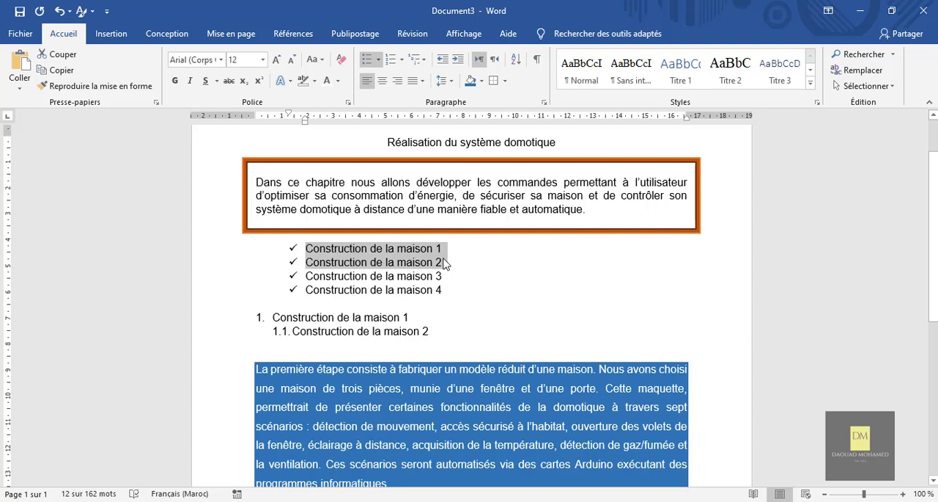
click(496, 62)
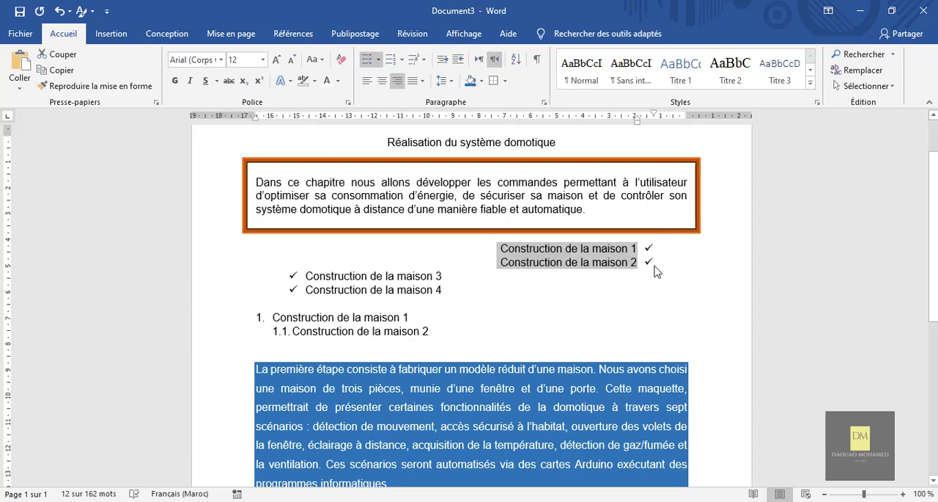
Switch the first two check-marked items to left-to-right, restore their right-to-left direction, and deselect them
click(478, 63)
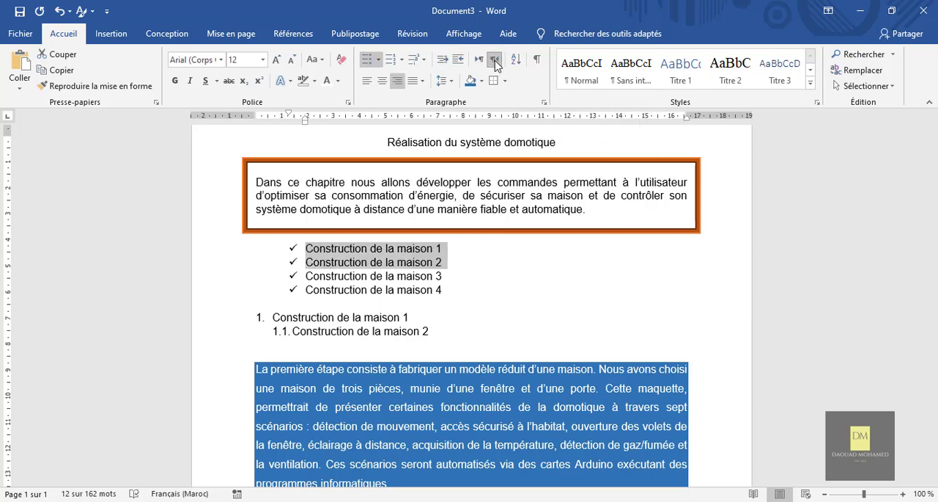
click(494, 61)
click(453, 289)
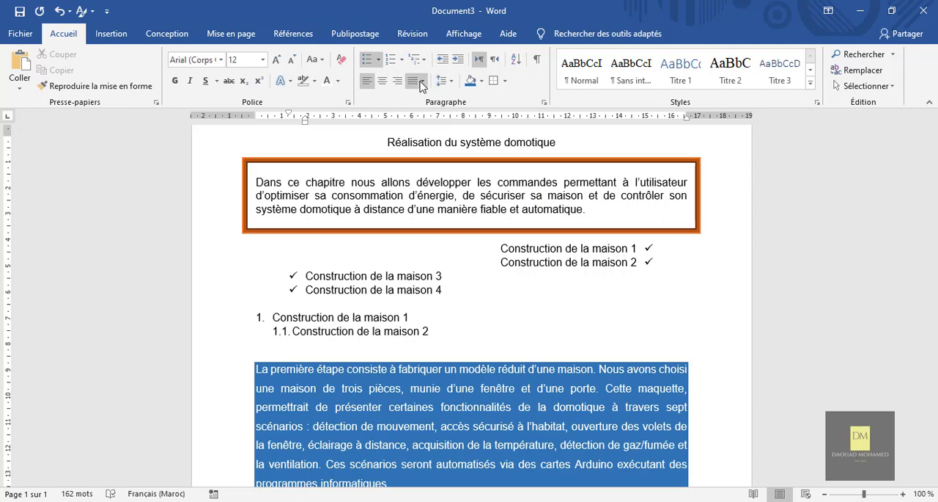
Review the indent and spacing settings and the line and page break settings in the Paragraph dialog, and close it without changes
scroll(518, 332, down, 5)
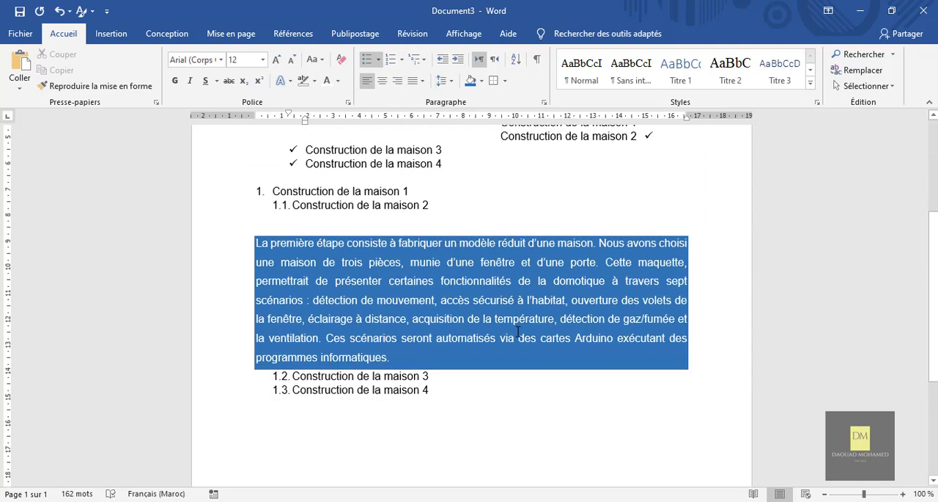
scroll(528, 206, up, 4)
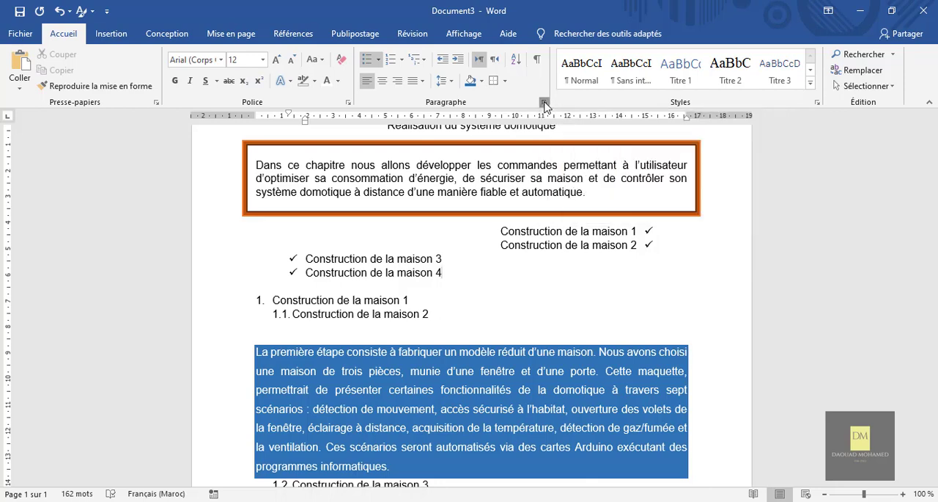
click(545, 106)
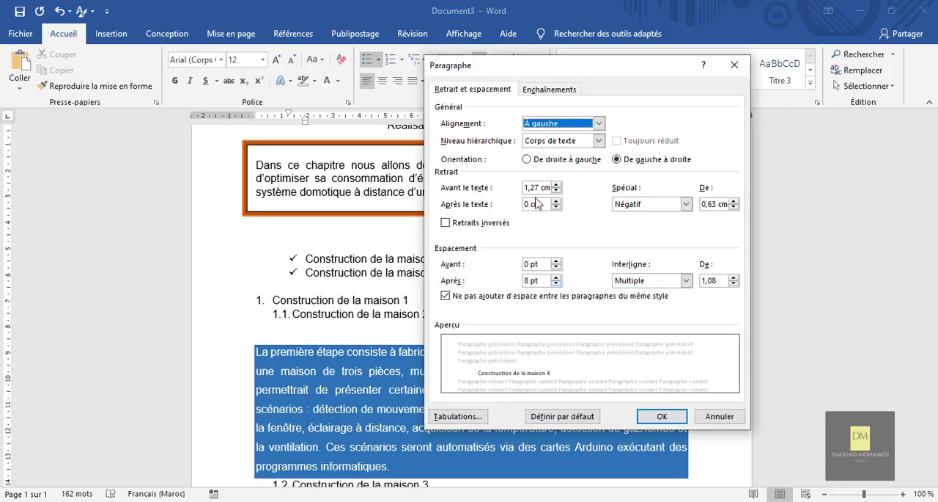
drag(564, 67, 577, 140)
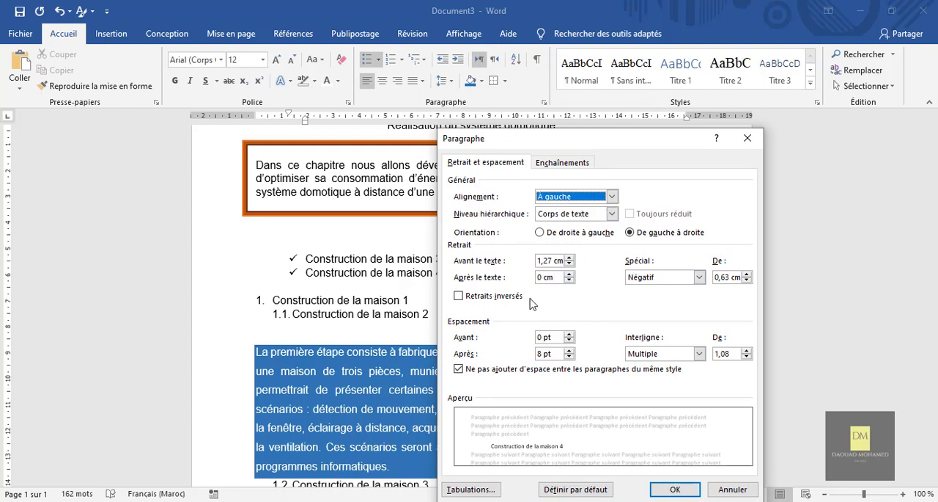
click(547, 163)
click(508, 169)
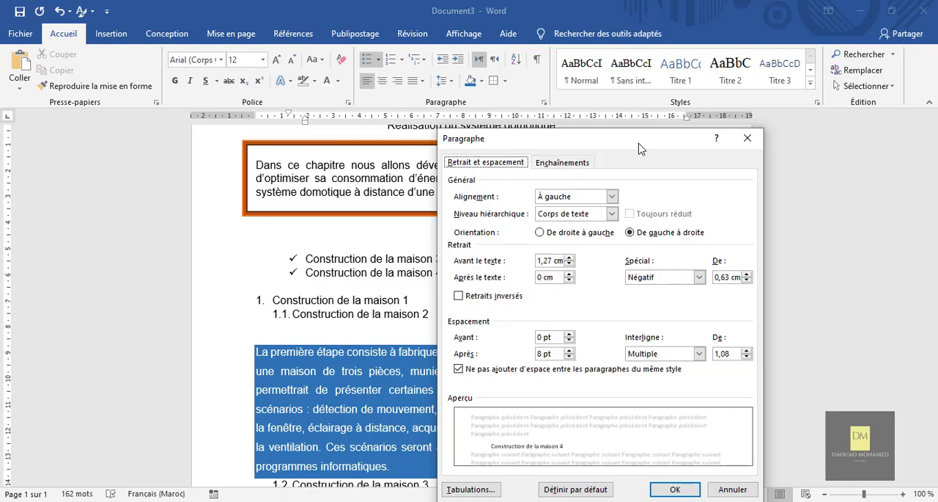
drag(639, 141, 573, 110)
click(681, 107)
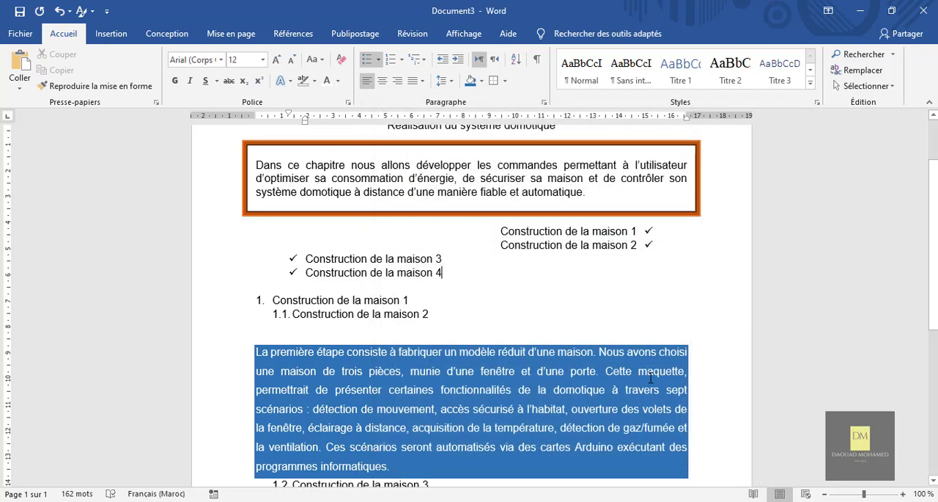
scroll(608, 299, up, 1)
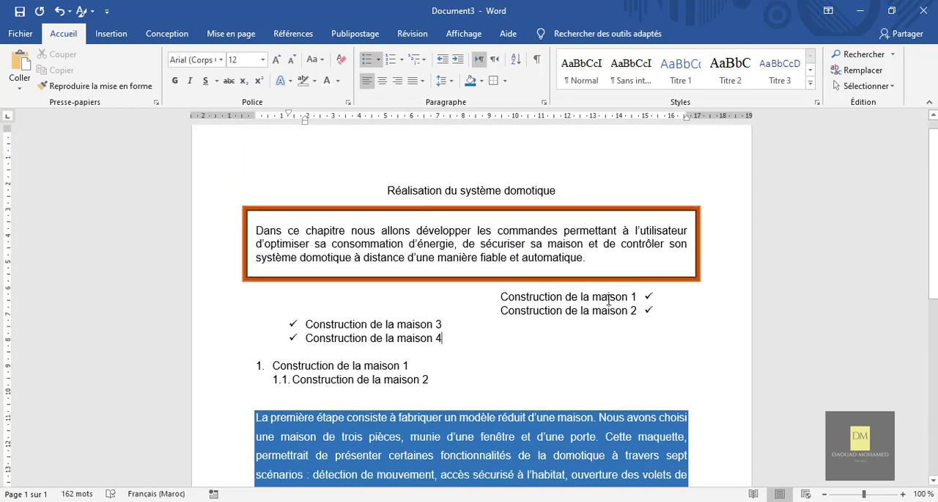
scroll(609, 299, down, 3)
scroll(608, 299, down, 2)
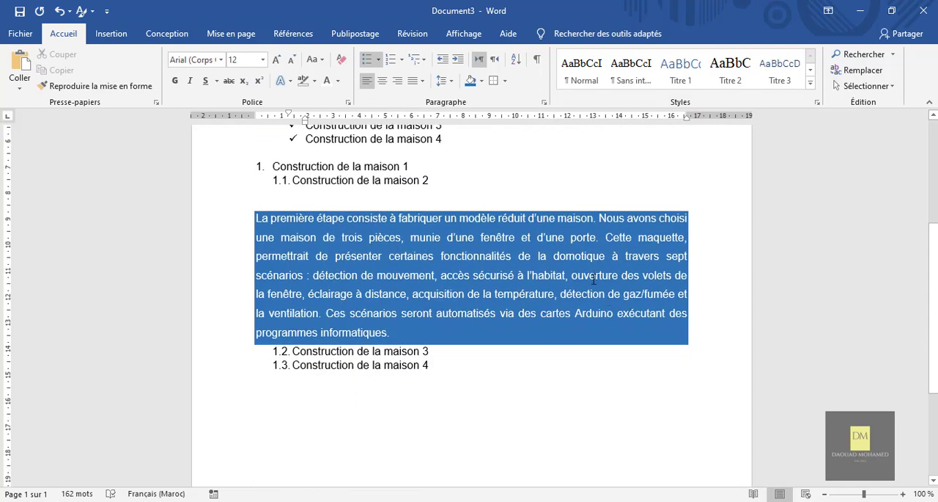
scroll(593, 279, up, 5)
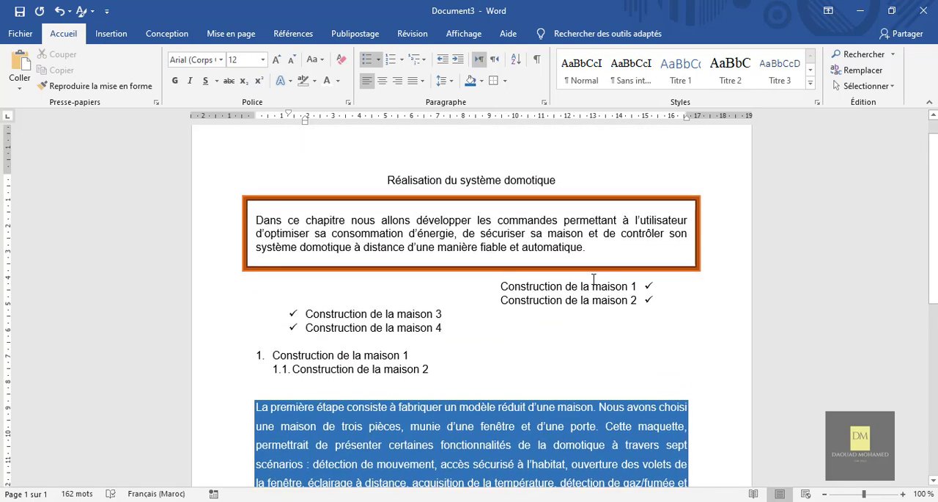